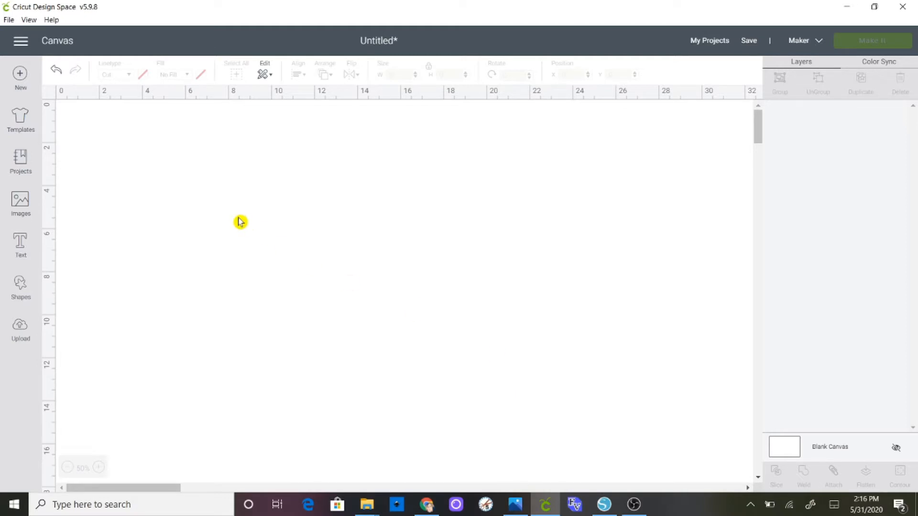
- Insert the free black sunflower-style Flower image and enlarge it to about 9.17 by 8.83 inches
left_click(18, 203)
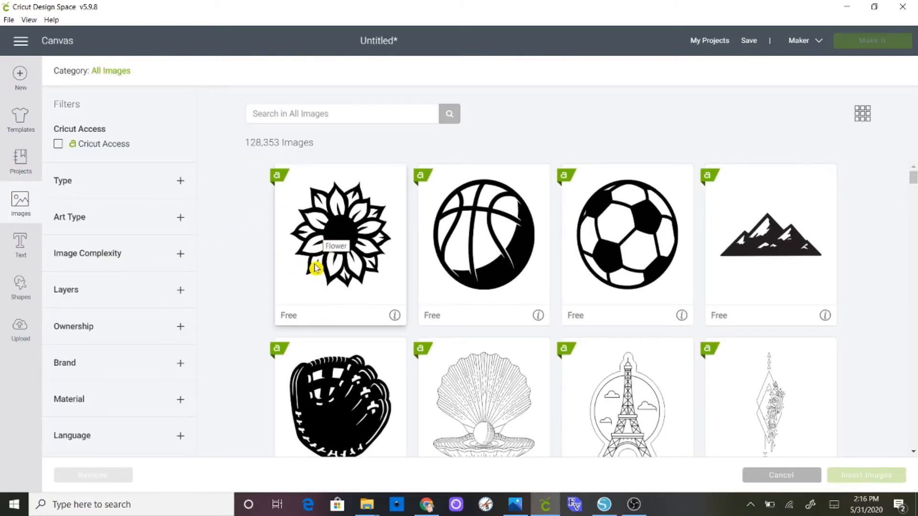
left_click(311, 243)
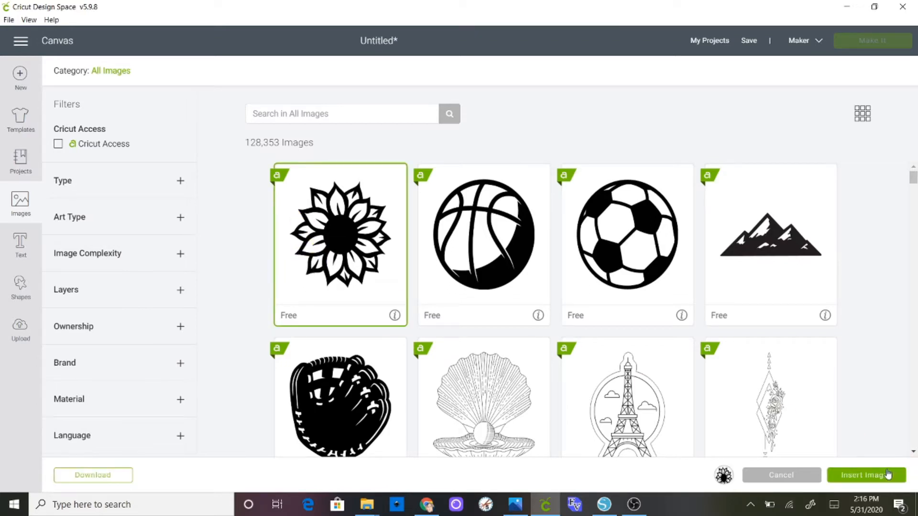
left_click(887, 474)
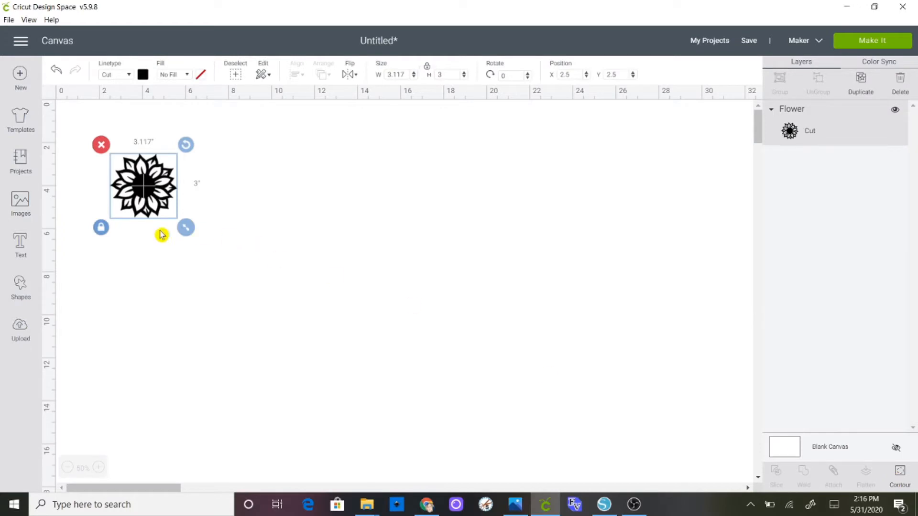
left_click_drag(188, 227, 330, 340)
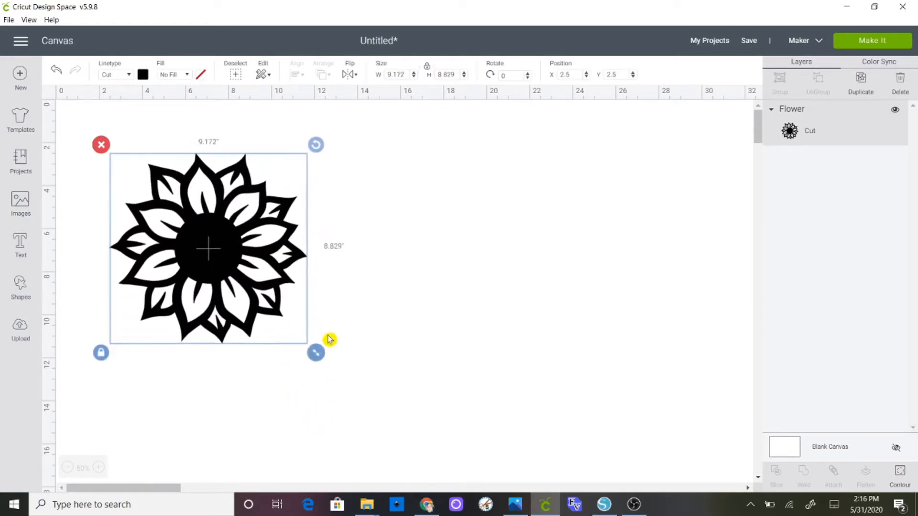
- Copy and paste the flower, placing the duplicate beside the original at about X 13.7, Y 2.6
right_click(302, 294)
left_click(339, 205)
left_click(459, 237)
right_click(458, 234)
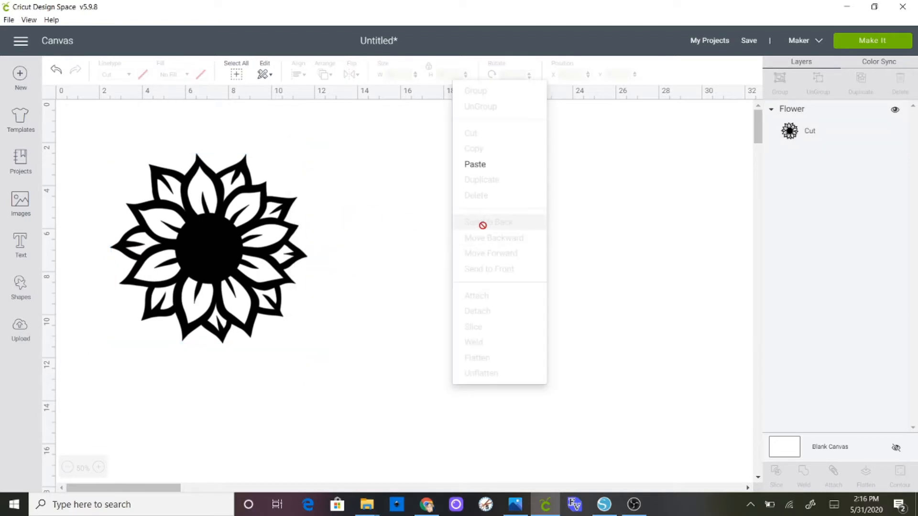
left_click(509, 164)
left_click_drag(278, 264, 499, 277)
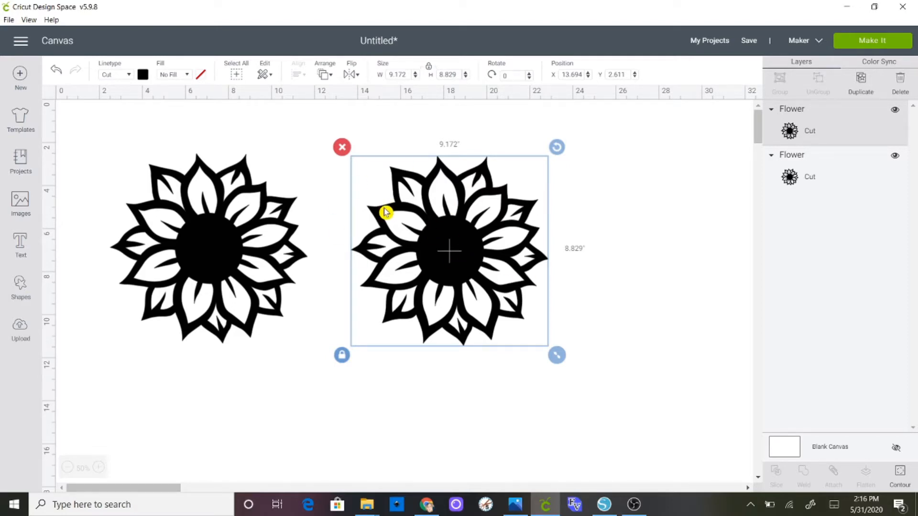
- Hide all contours of the duplicate flower to make a solid silhouette, and hide its layer
left_click(899, 481)
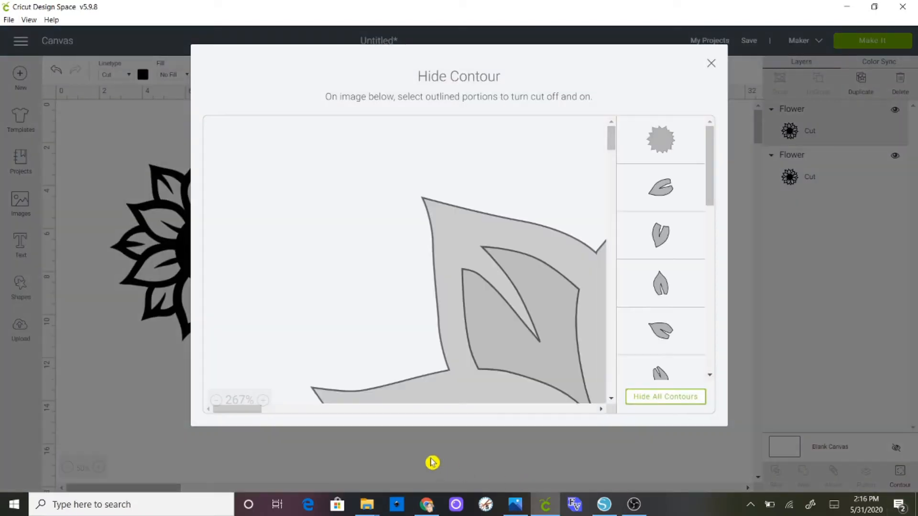
left_click(217, 401)
left_click(216, 400)
left_click(217, 400)
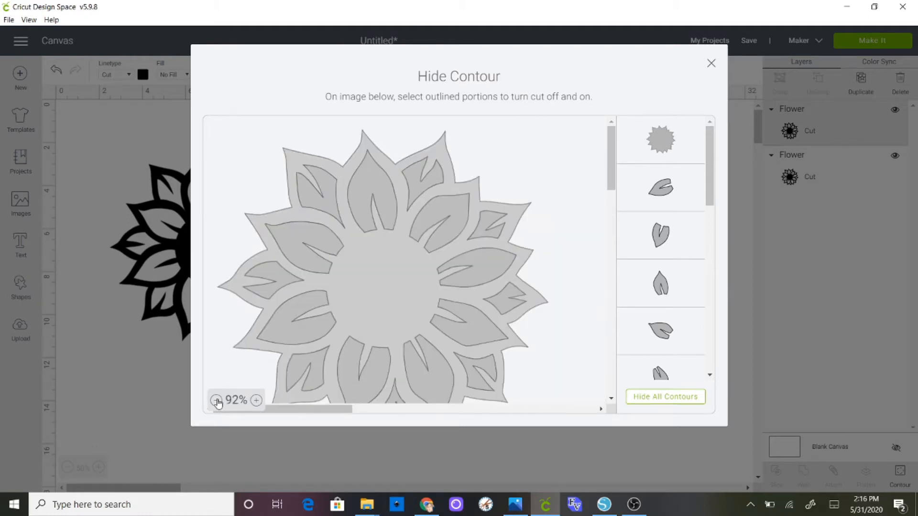
left_click(216, 400)
left_click(644, 397)
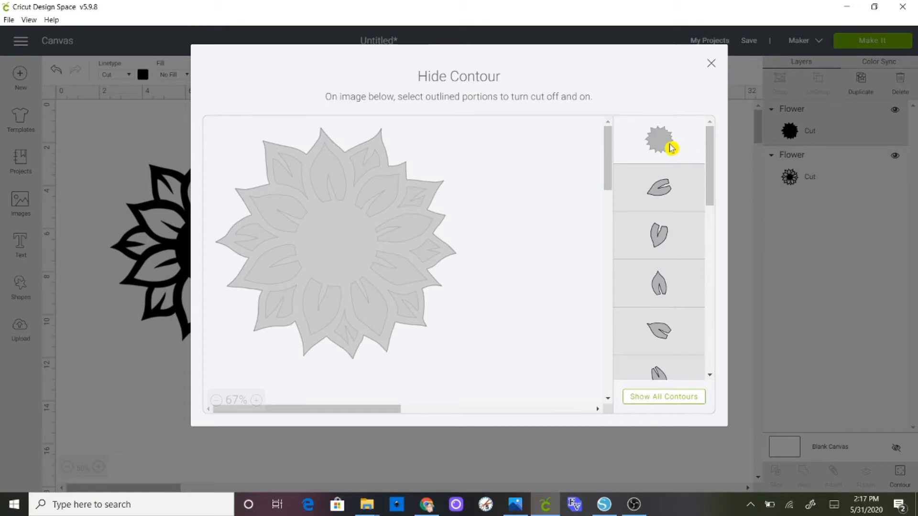
left_click(711, 66)
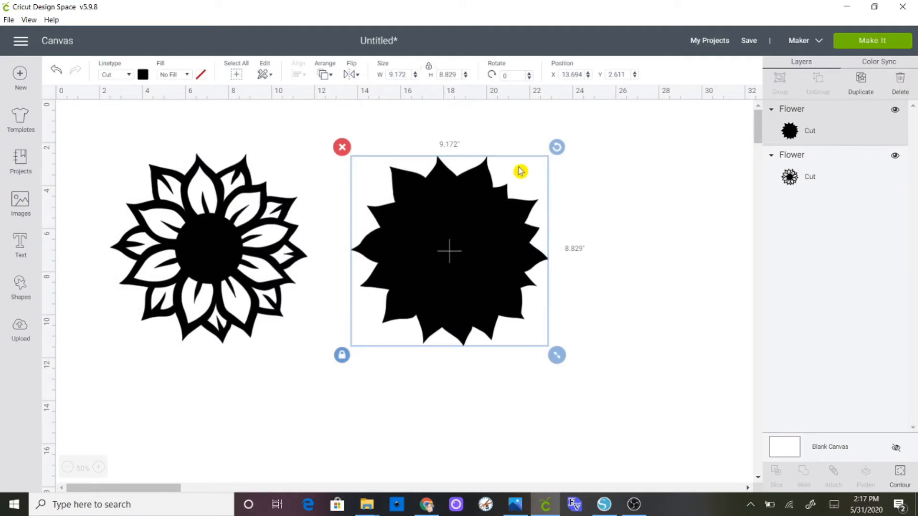
left_click(894, 112)
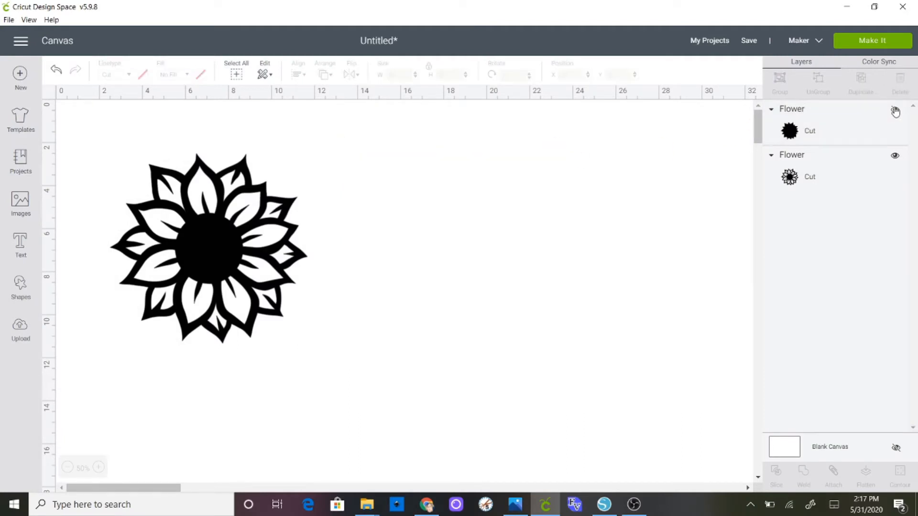
- Hide the outer outline contour of the original flower so only the petals remain, and move it to about X 3.75, Y 3.65
left_click(218, 278)
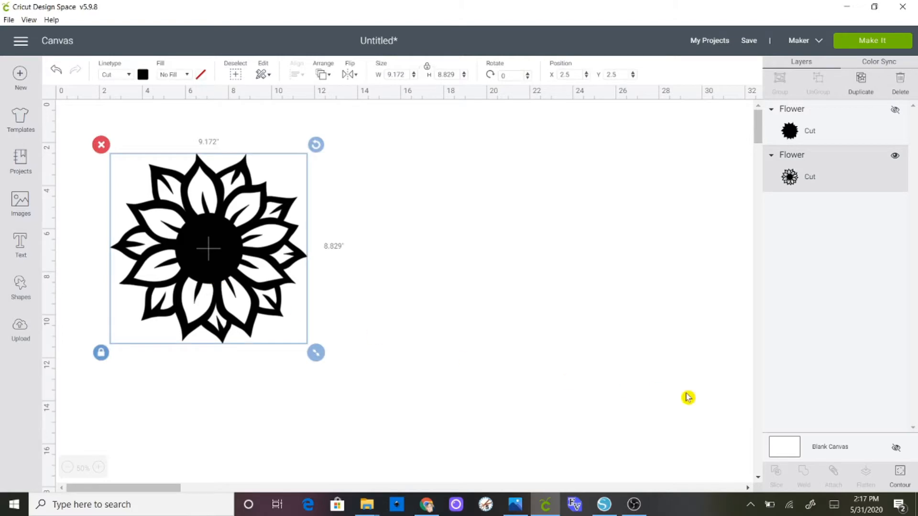
left_click(902, 477)
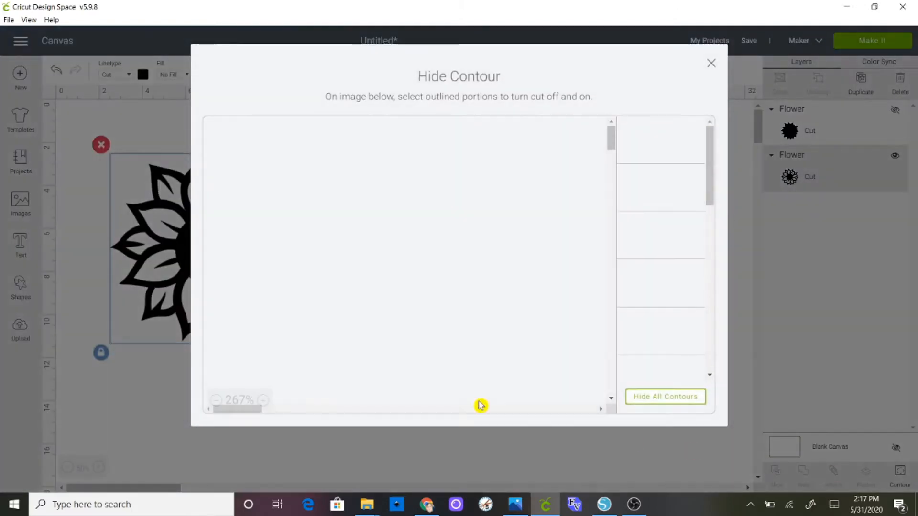
left_click(216, 400)
left_click(216, 400)
left_click(217, 400)
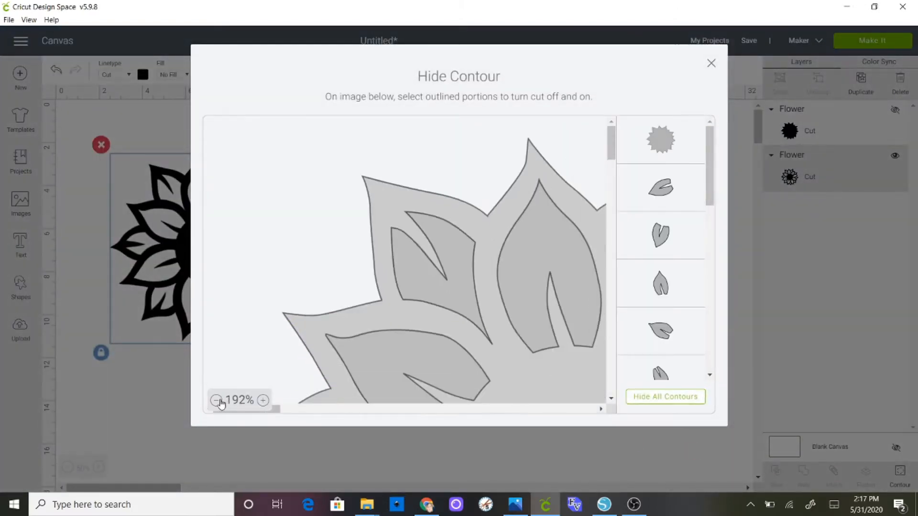
left_click(217, 401)
left_click(216, 400)
left_click(217, 401)
left_click(216, 400)
left_click(216, 400)
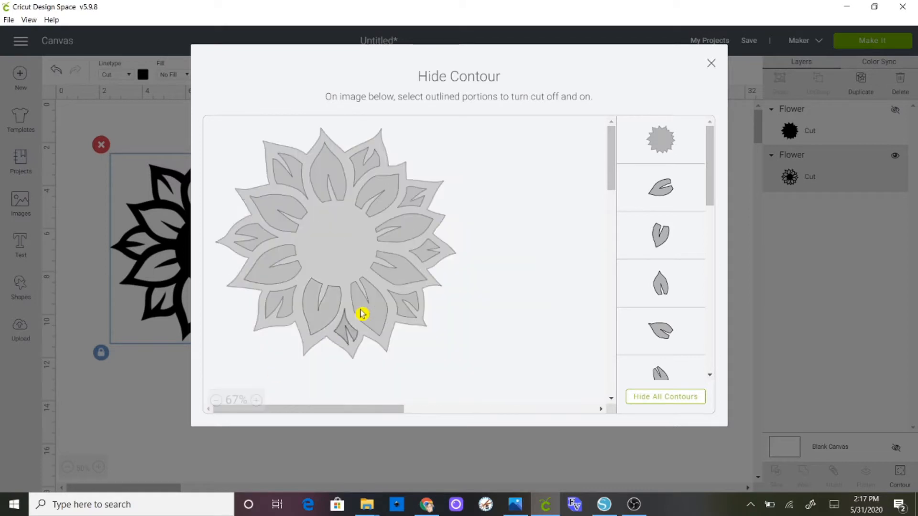
left_click(651, 151)
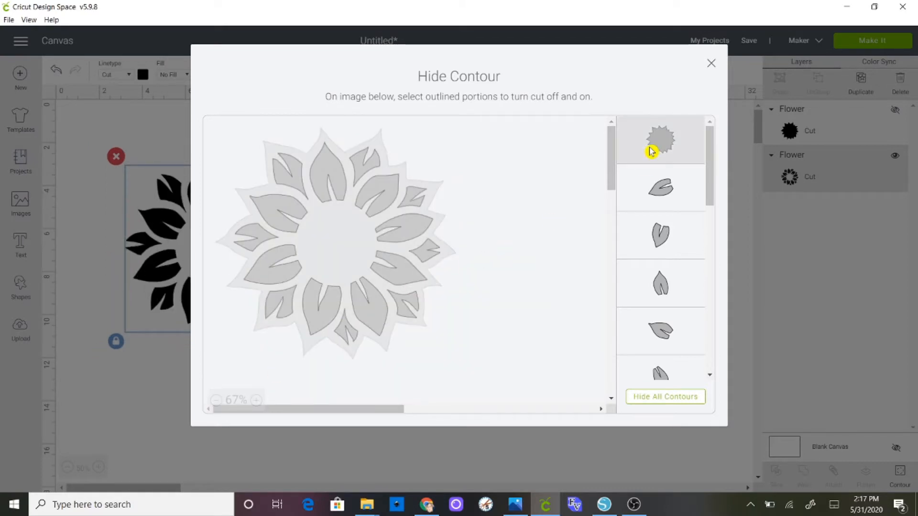
left_click(711, 64)
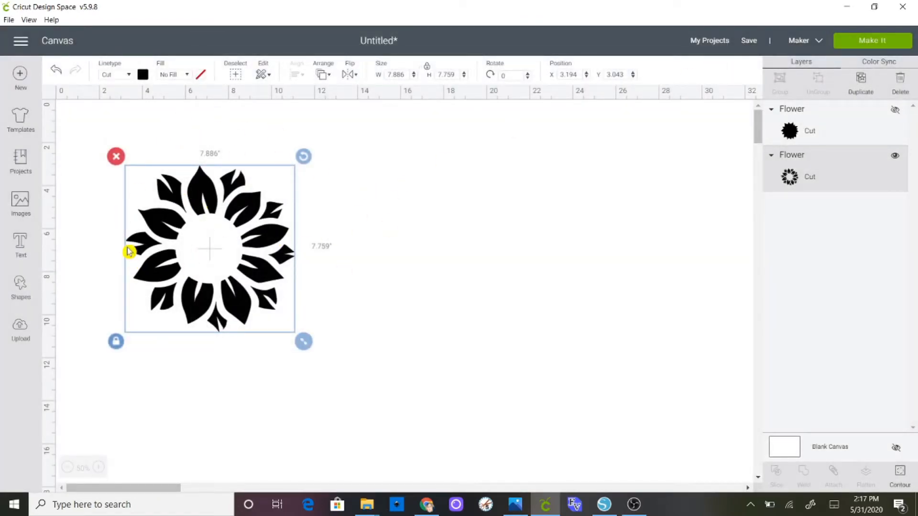
left_click_drag(198, 200, 209, 212)
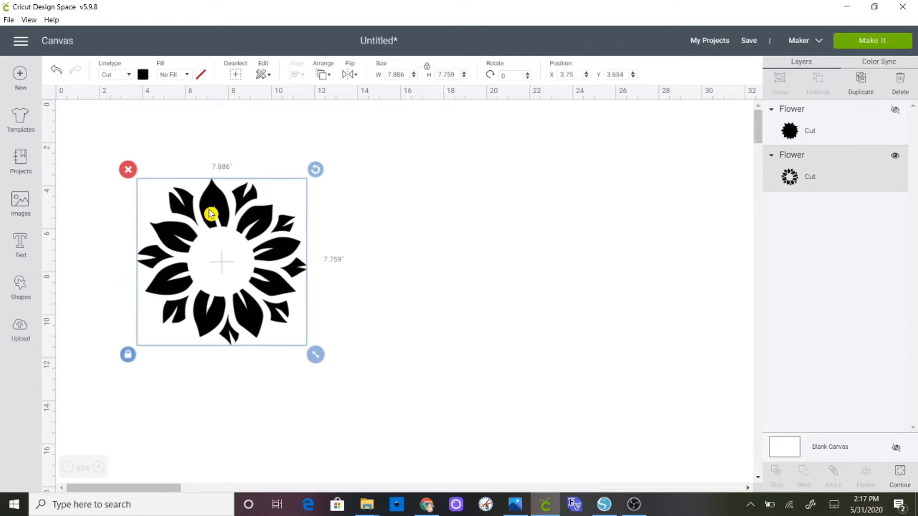
- Search the images for "flag", filter to Uploaded ownership, and insert the United States flag image
left_click(16, 208)
left_click(334, 116)
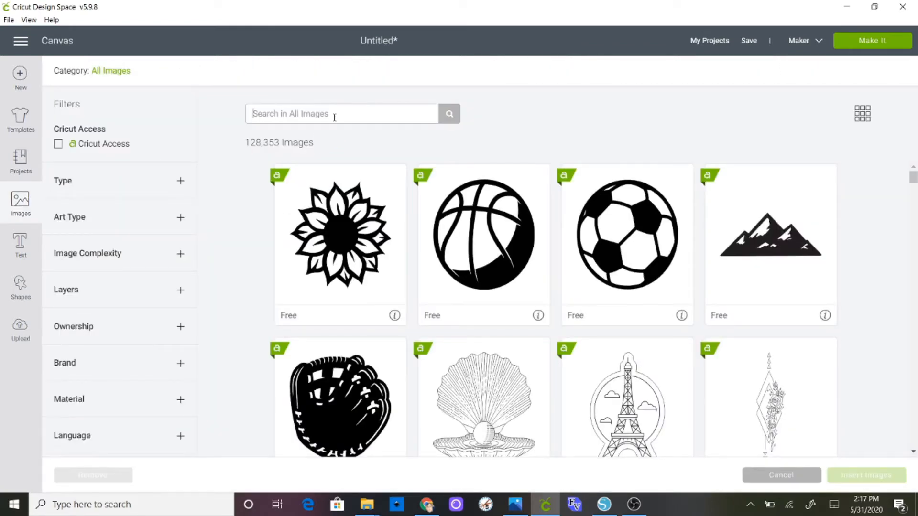
type("flag")
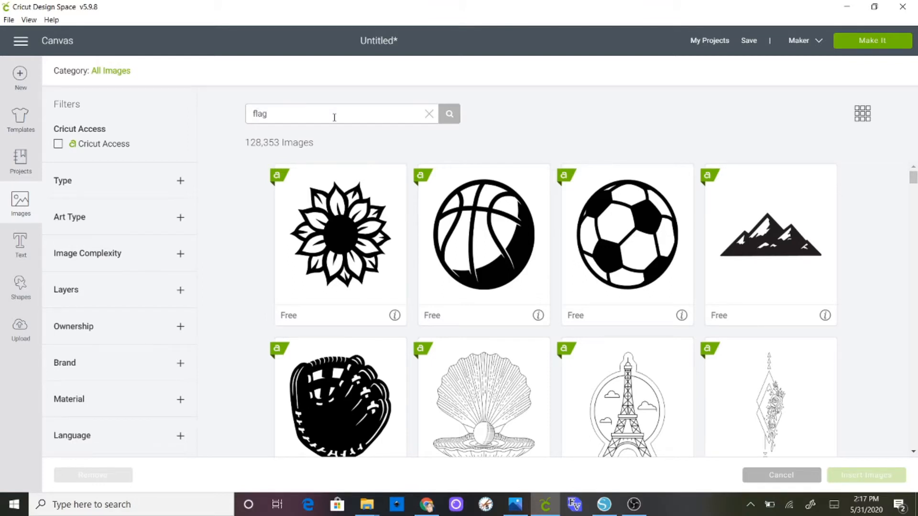
key("Return")
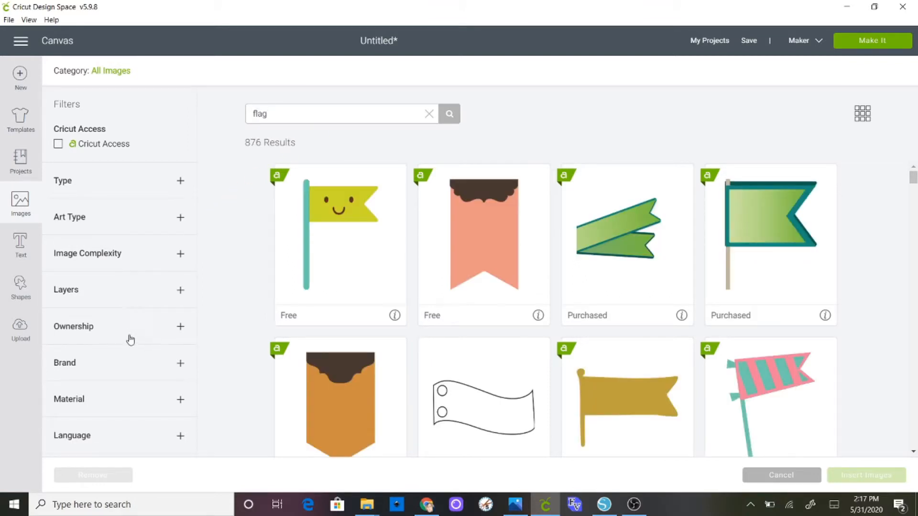
left_click(179, 328)
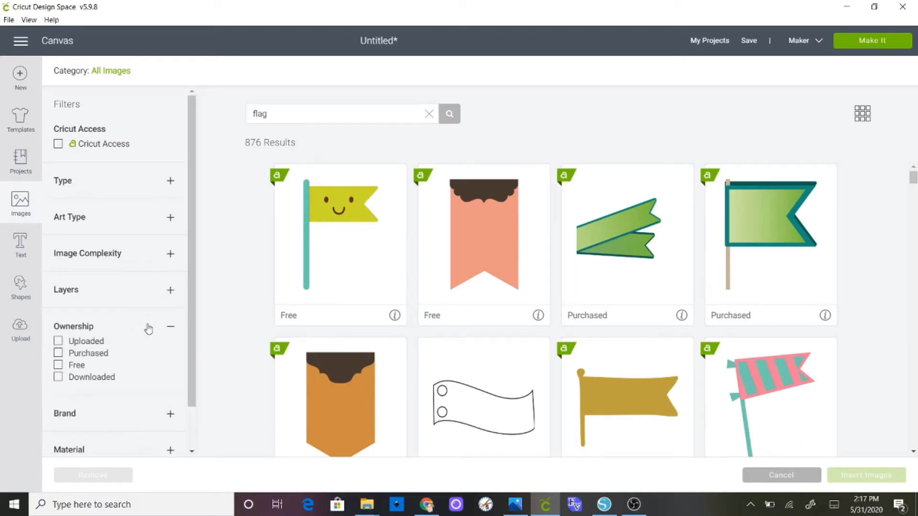
left_click(59, 342)
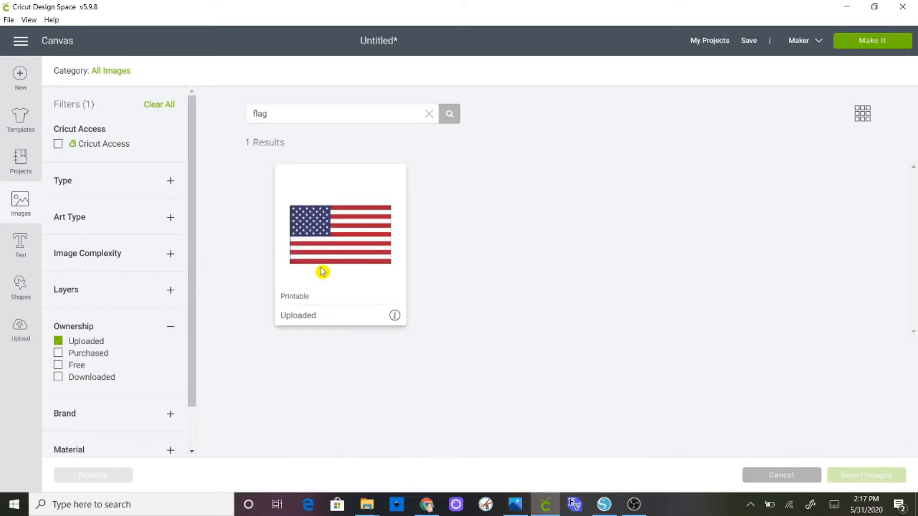
left_click(325, 271)
left_click(870, 476)
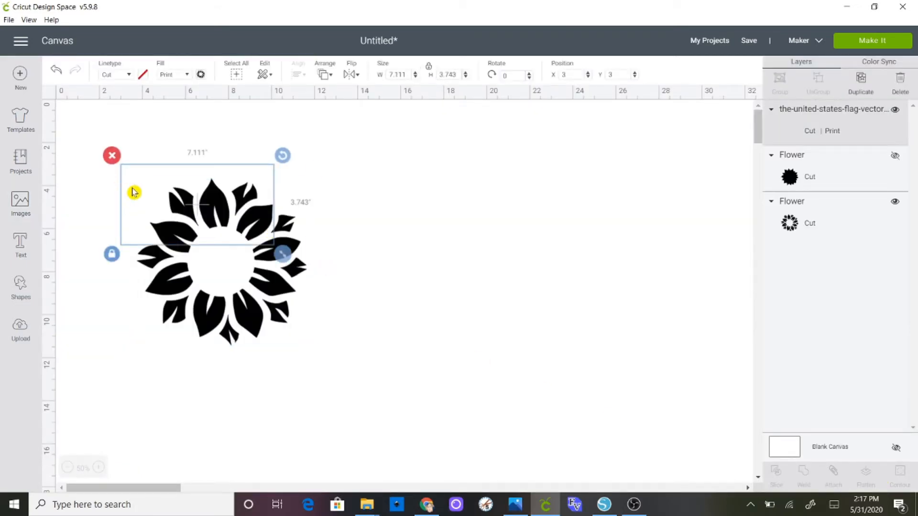
- Enlarge the flag to about 16.33 by 8.6 inches and position it over the flower petals
left_click_drag(133, 180, 363, 180)
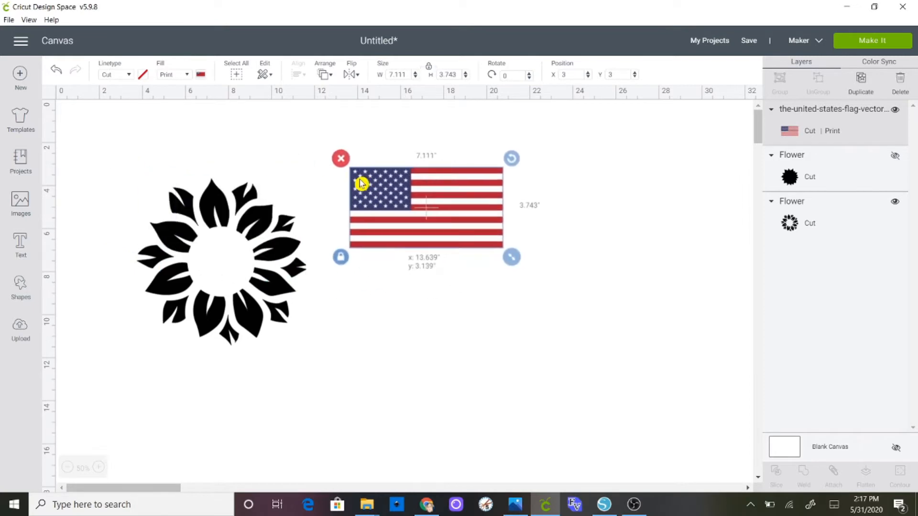
left_click_drag(516, 264, 661, 395)
left_click_drag(602, 344, 389, 328)
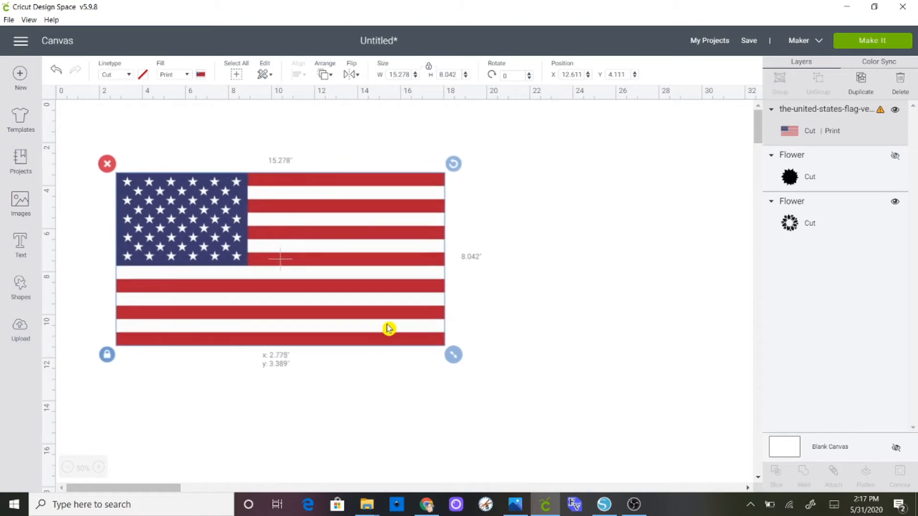
left_click_drag(461, 357, 485, 377)
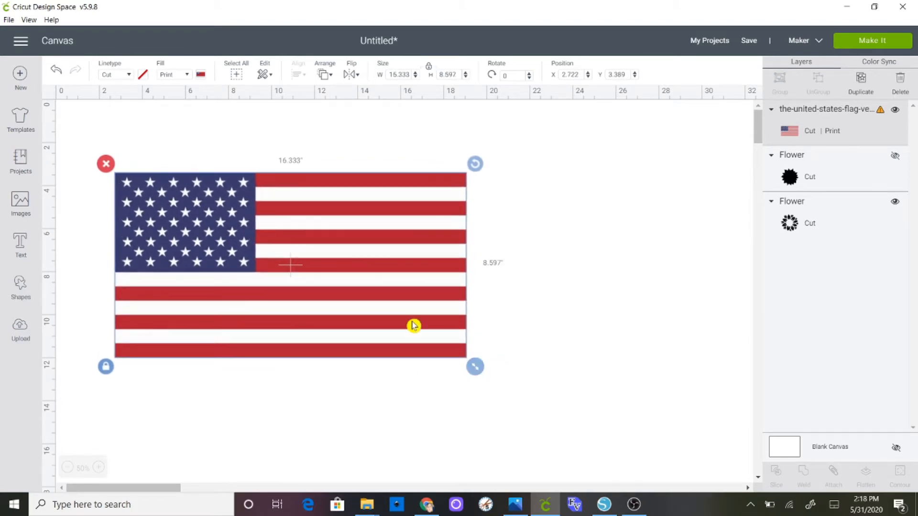
- Send the flag to the back and position the petals over its stars and stripes at about X 4.83, Y 4.1
left_click(320, 76)
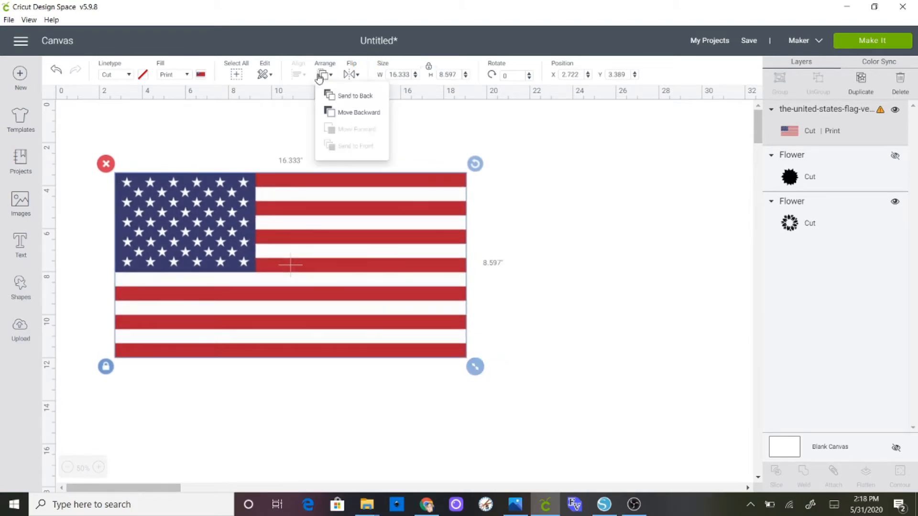
left_click(334, 95)
left_click_drag(270, 288, 295, 294)
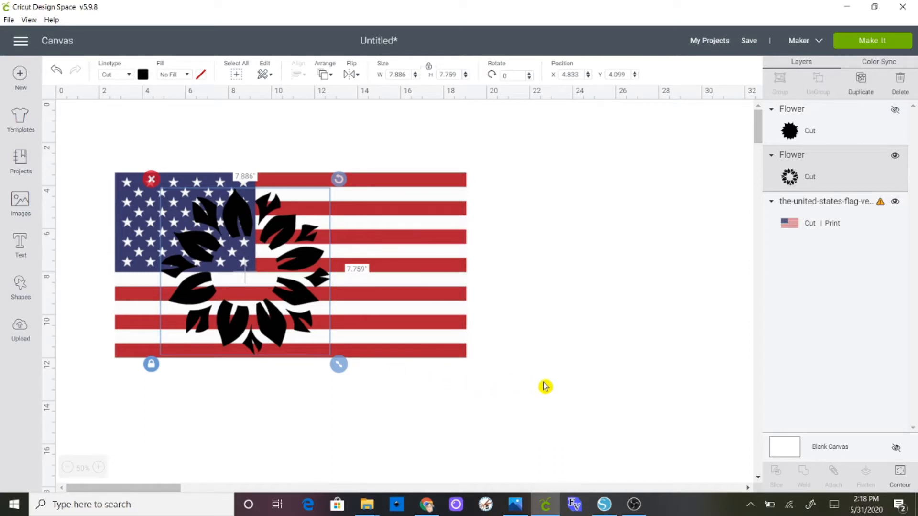
- Slice the flag with the petals and delete the leftover flag with the petal cutouts
left_click_drag(545, 385, 58, 148)
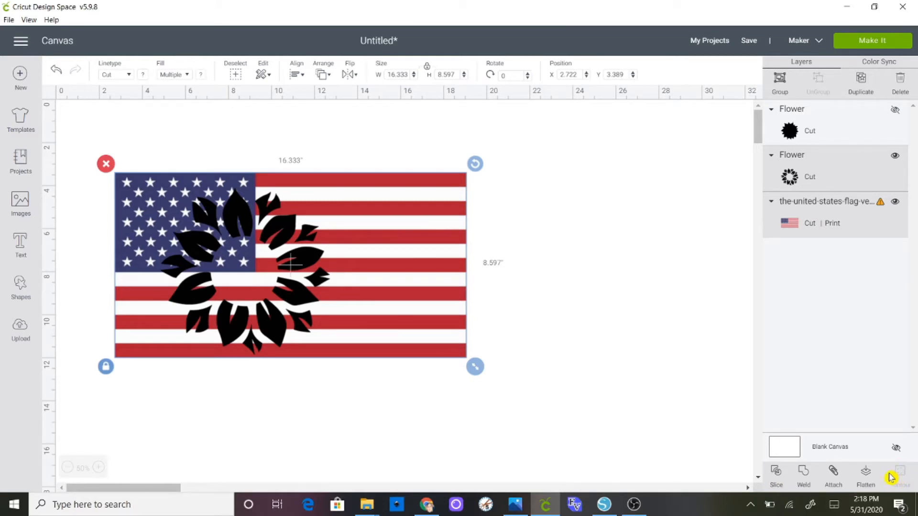
left_click(775, 473)
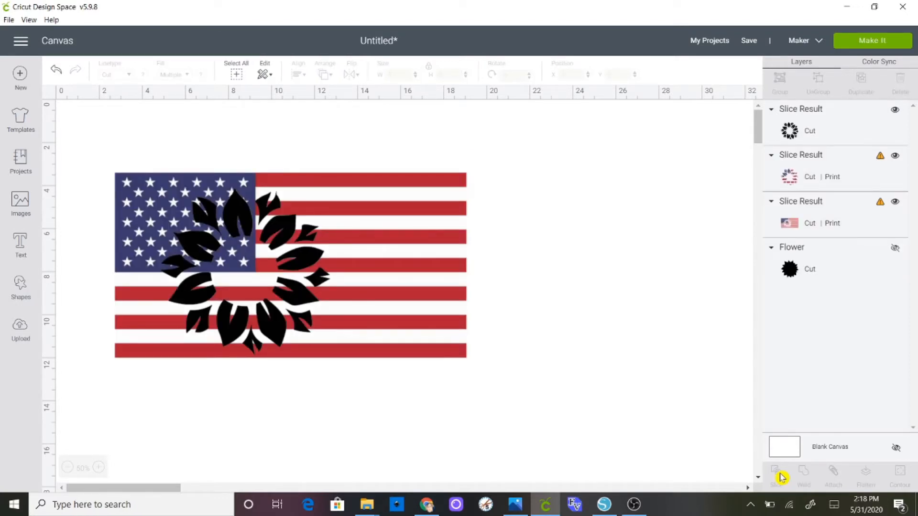
left_click(444, 341)
left_click_drag(444, 340, 678, 326)
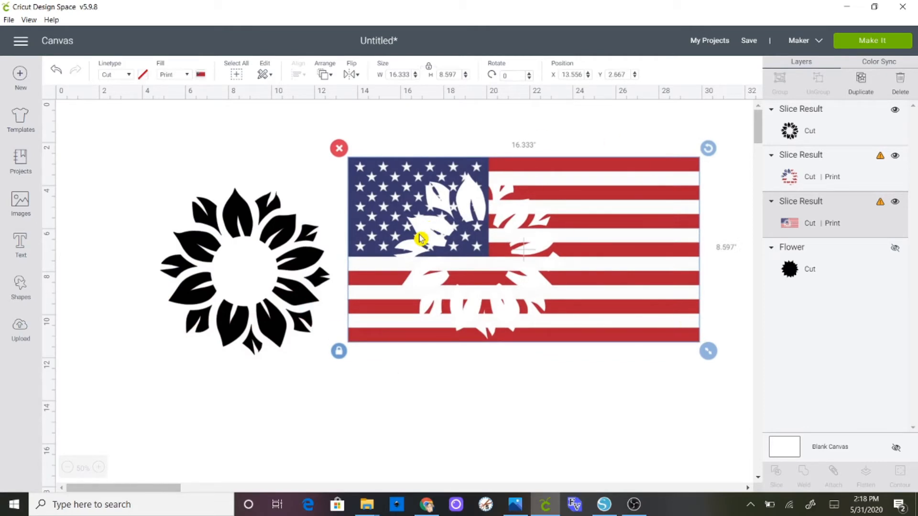
left_click(339, 148)
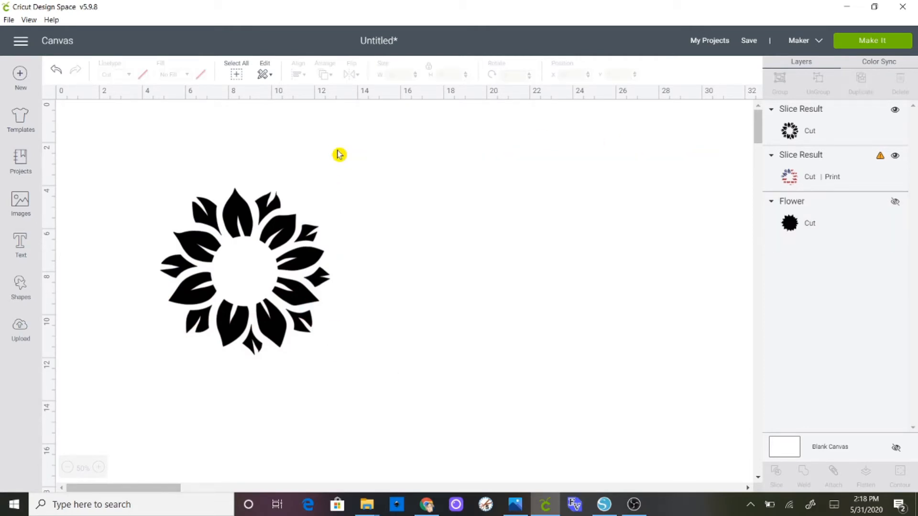
- Delete the black petal slice covering the flag-patterned petals, and unhide the solid flower silhouette
left_click_drag(242, 212, 530, 210)
left_click(410, 173)
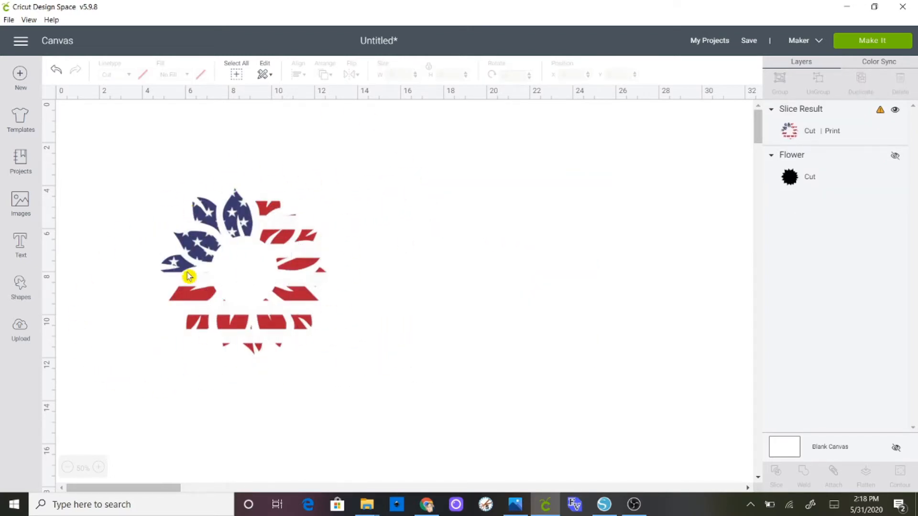
left_click(894, 157)
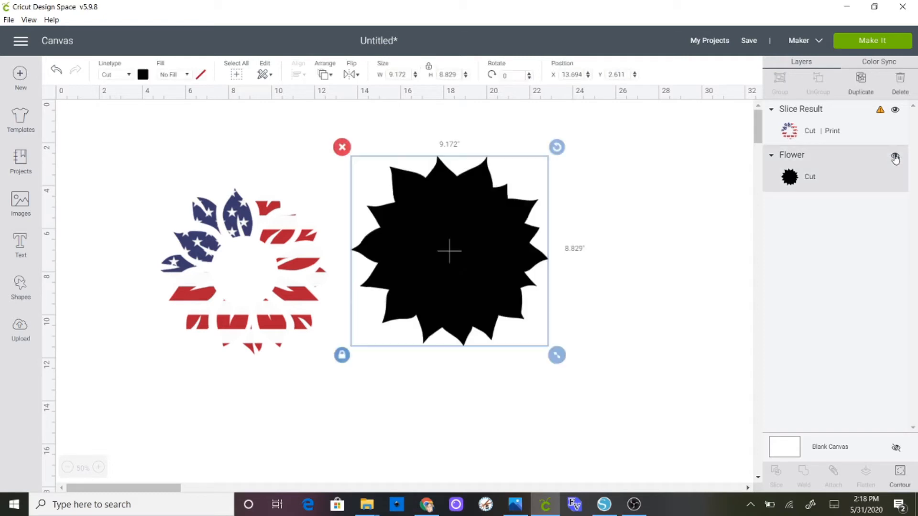
- Move the solid flower silhouette behind the flag petals at about X 4.28, Y 3.56, and center-align the two layers
left_click_drag(450, 284, 286, 290)
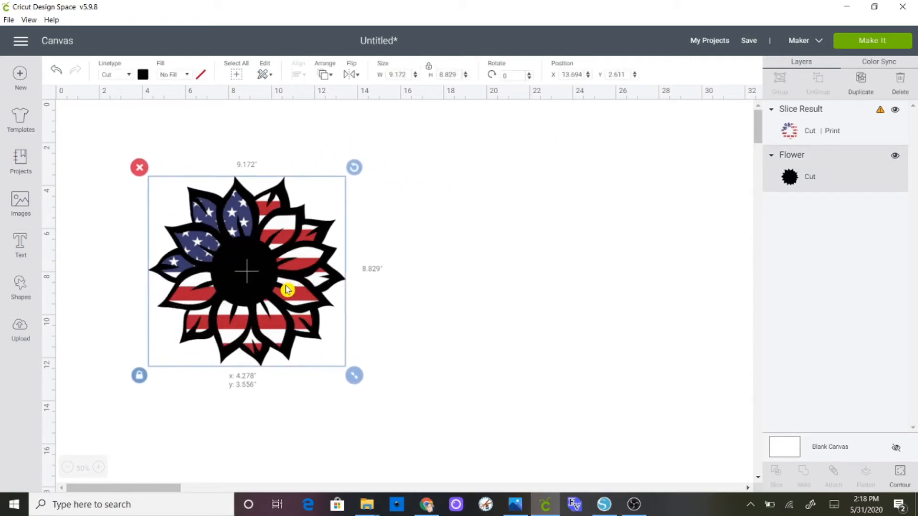
left_click_drag(408, 375, 124, 173)
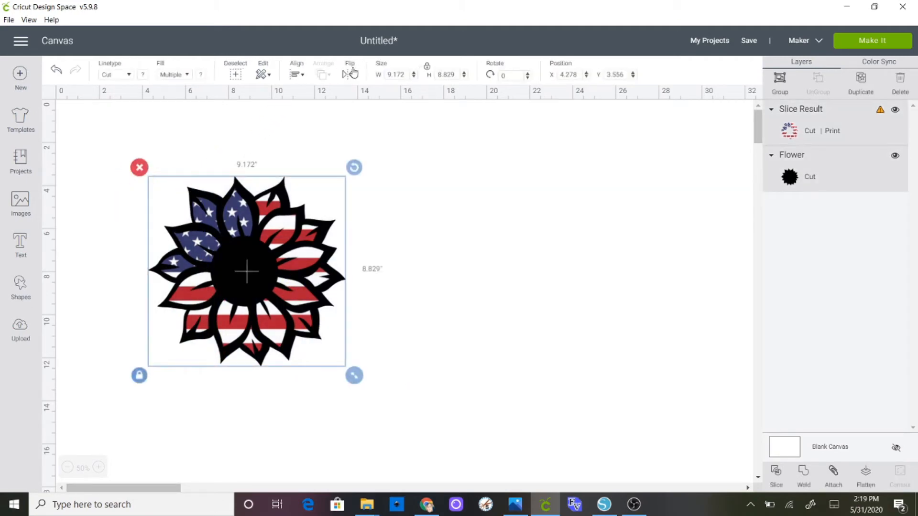
left_click(295, 75)
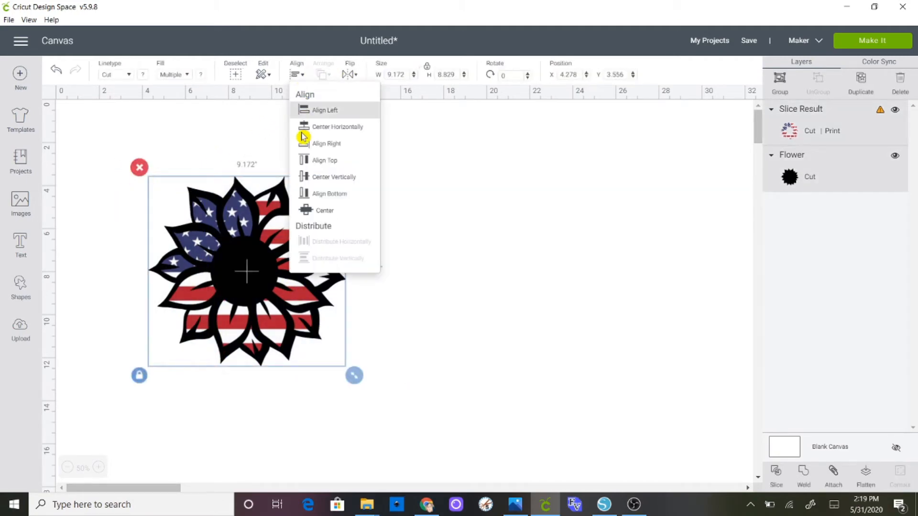
left_click(329, 211)
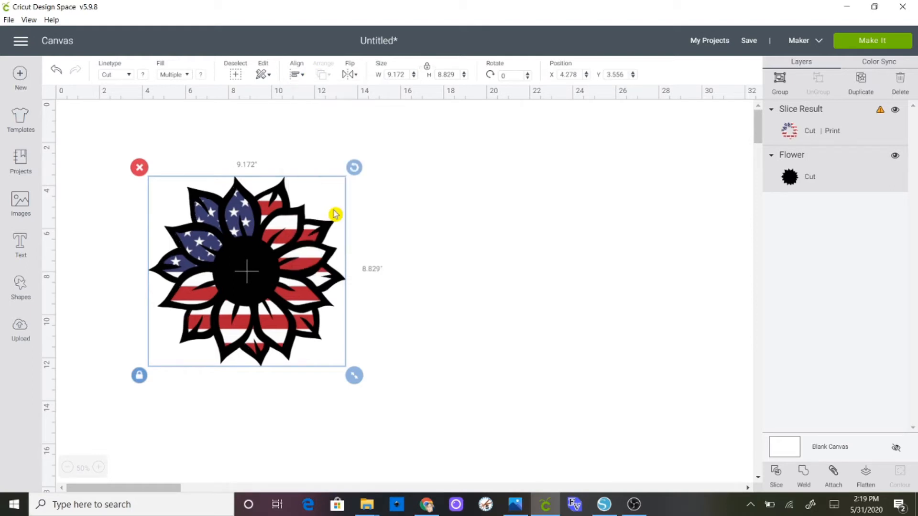
left_click(416, 351)
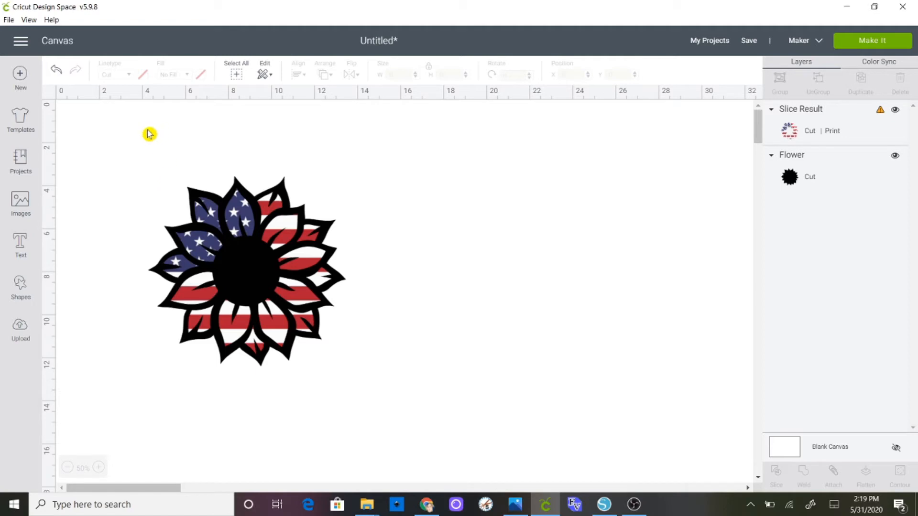
- Select both flower layers together and set their overall width to 10 inches
left_click_drag(107, 129, 414, 405)
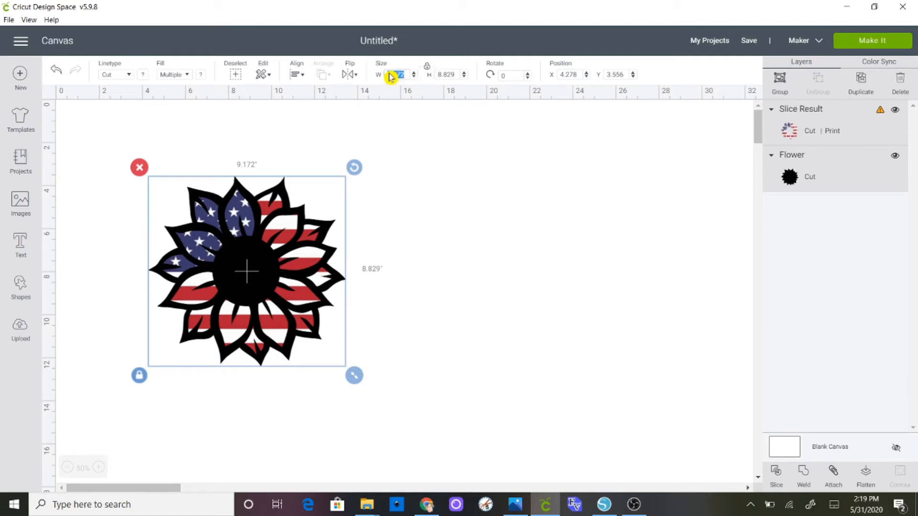
type("10")
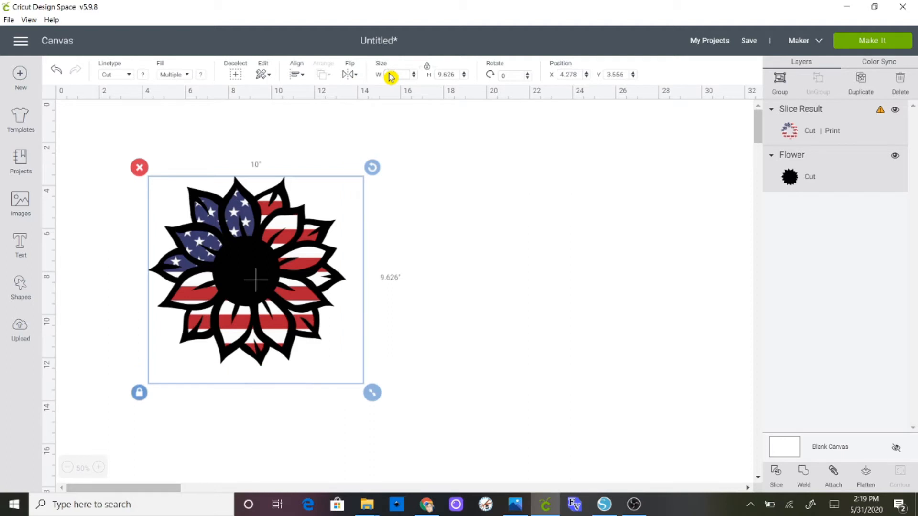
key("Return")
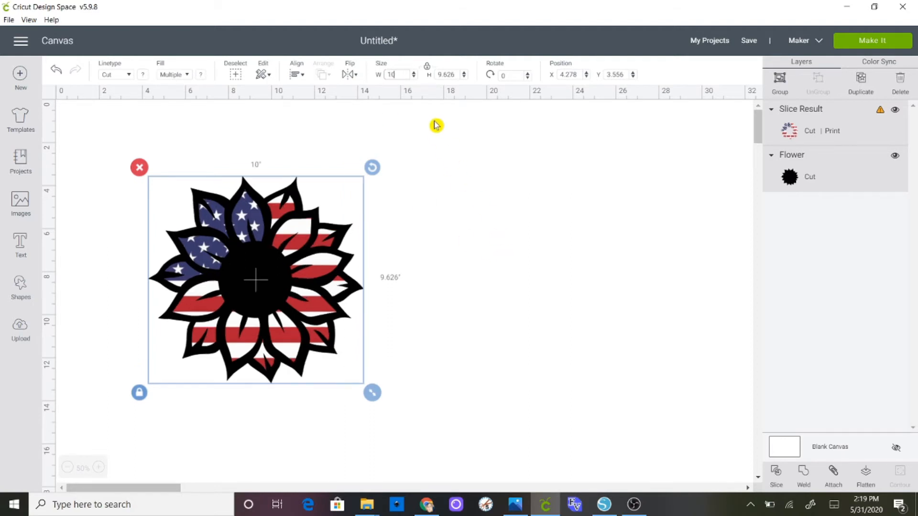
left_click(440, 193)
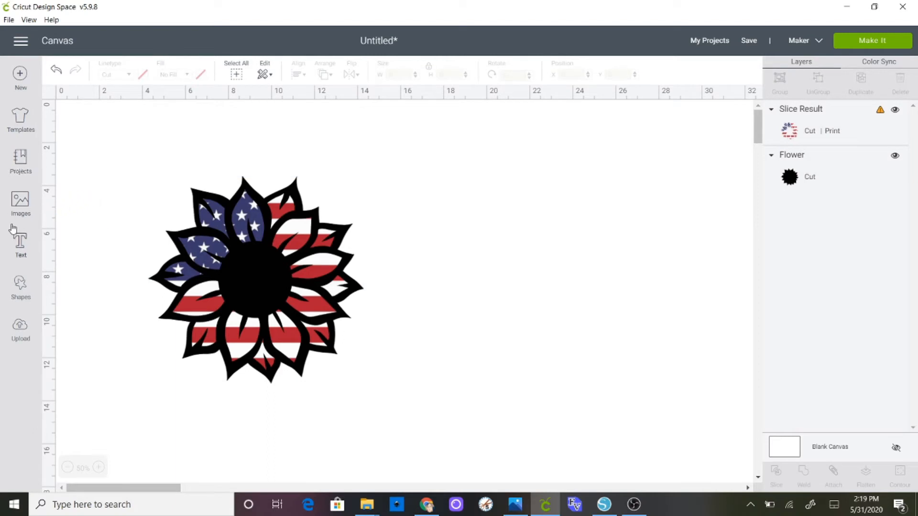
- Add a square beside the flower and enlarge it to about 10.94 inches at about X 15.94, Y 2.86
left_click(25, 292)
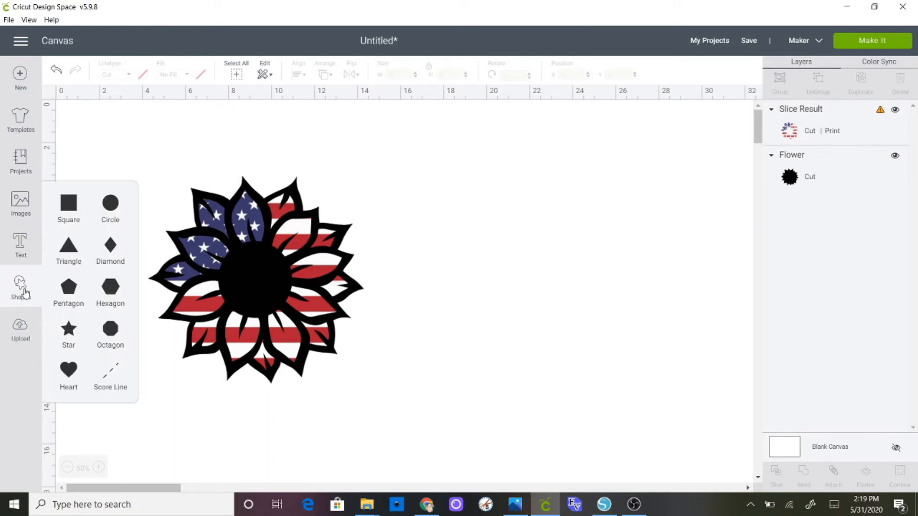
left_click(68, 204)
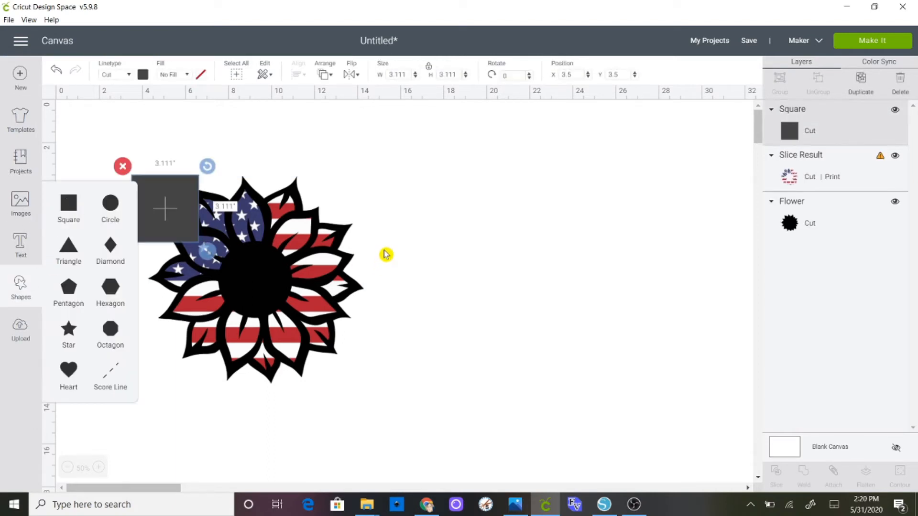
left_click_drag(188, 209, 487, 197)
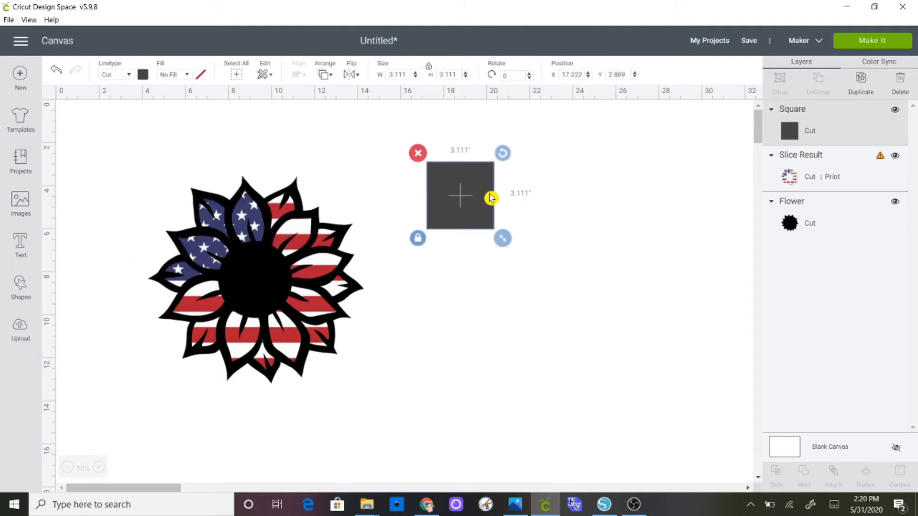
left_click_drag(503, 237, 676, 483)
left_click_drag(614, 324, 578, 309)
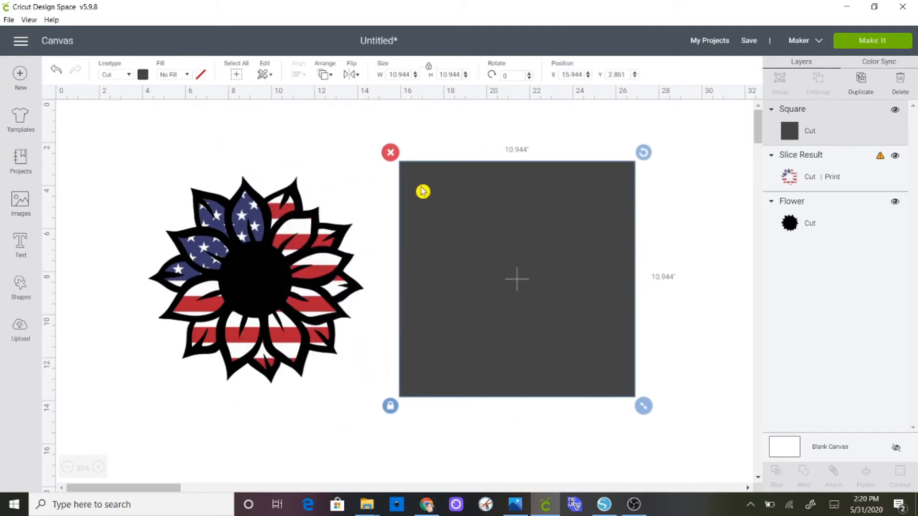
- Unlock the square's proportions and set its width to 5 inches
left_click(428, 70)
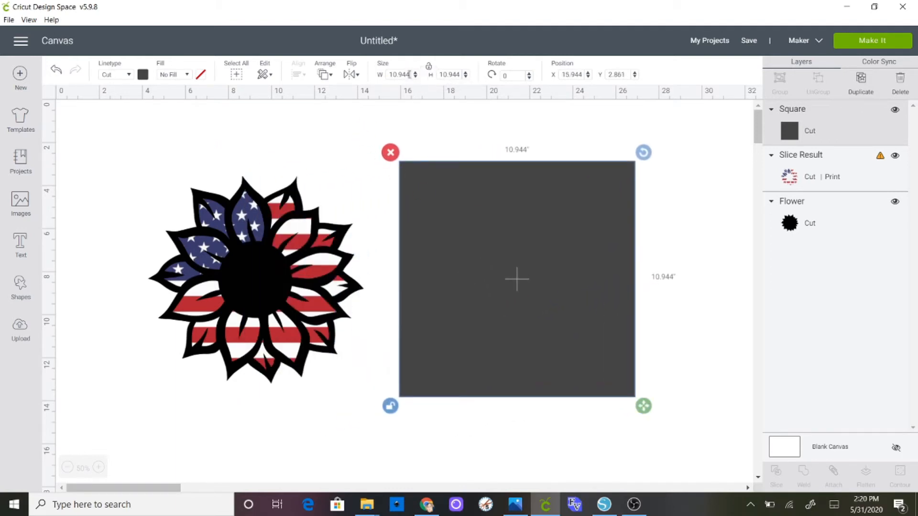
left_click_drag(409, 74, 388, 75)
key("Return")
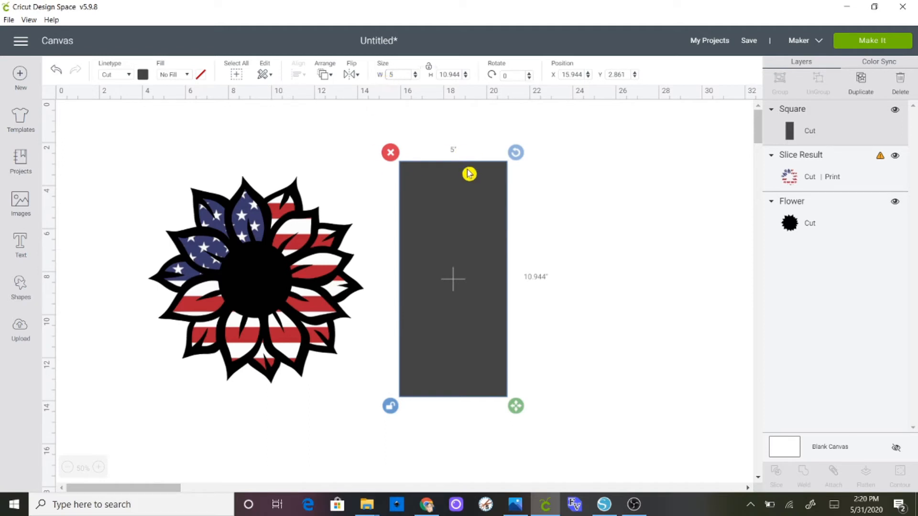
- Copy the 5-inch-wide rectangle and paste a second one onto the canvas
right_click(452, 190)
left_click(486, 261)
right_click(475, 227)
left_click(498, 177)
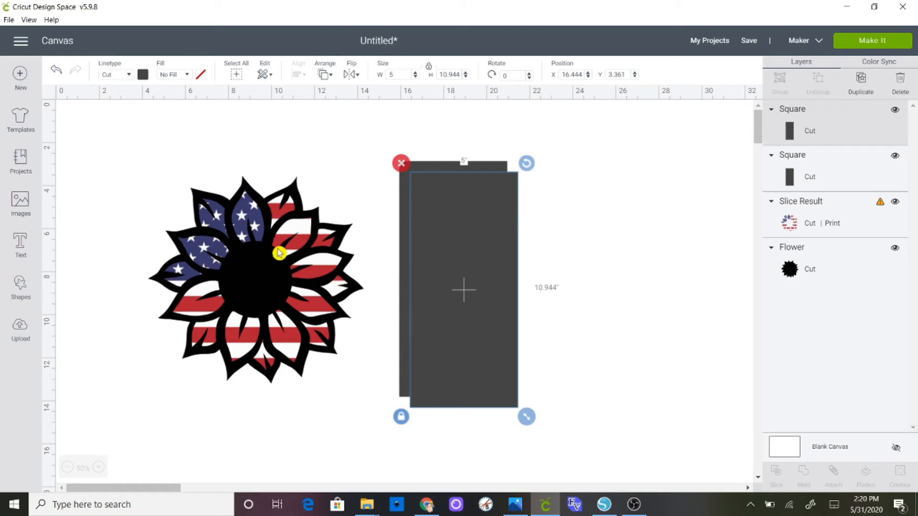
- Move the flag petals away from the silhouette, and lay one rectangle over the silhouette and the other over the petals
left_click_drag(246, 229, 611, 203)
left_click_drag(457, 255, 252, 236)
left_click_drag(504, 274, 584, 250)
left_click_drag(225, 297, 211, 297)
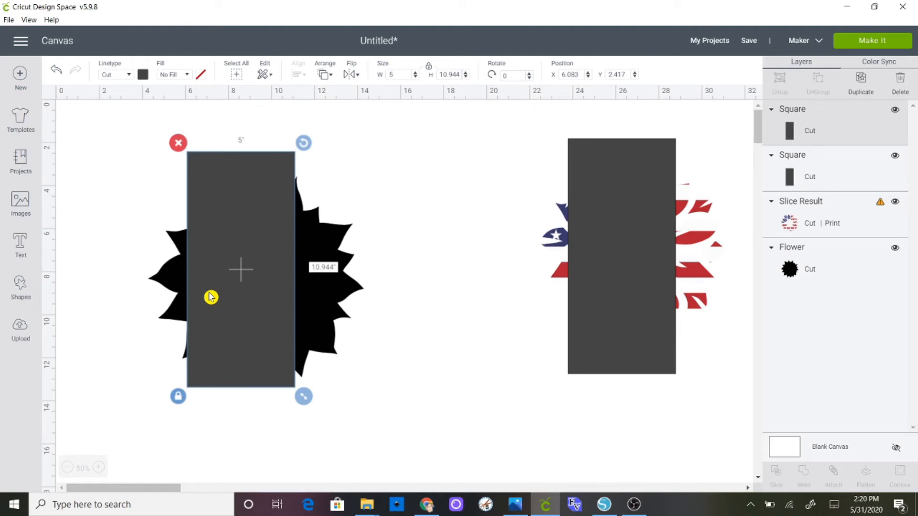
- Right-align the rectangle with the black silhouette and slice the two shapes
left_click(319, 306, "shift")
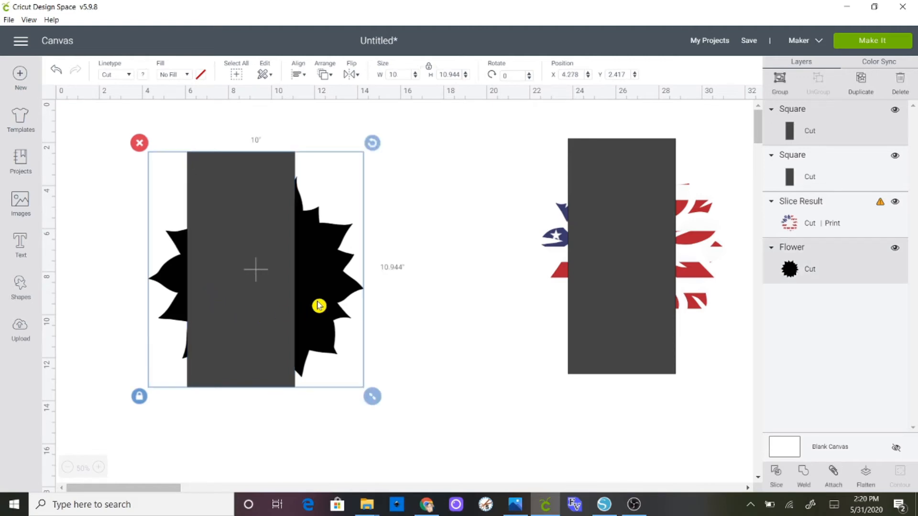
left_click(296, 75)
left_click(329, 142)
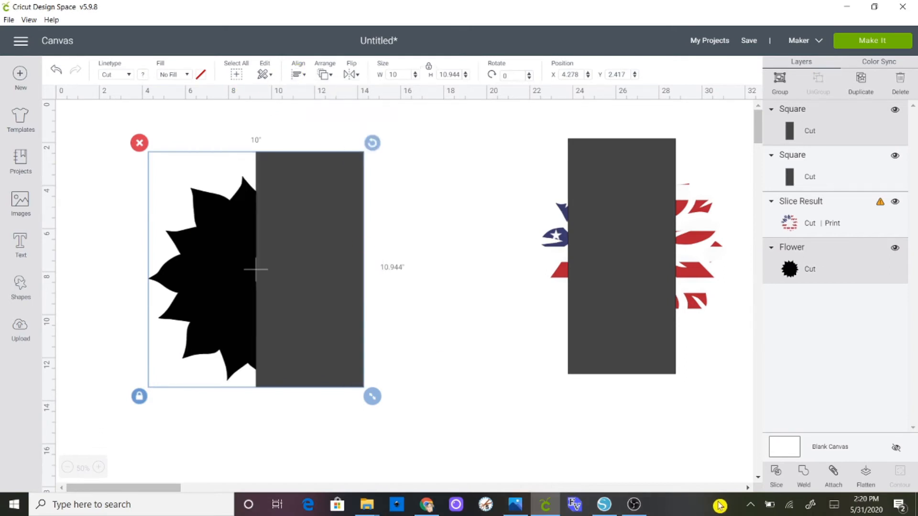
left_click(776, 472)
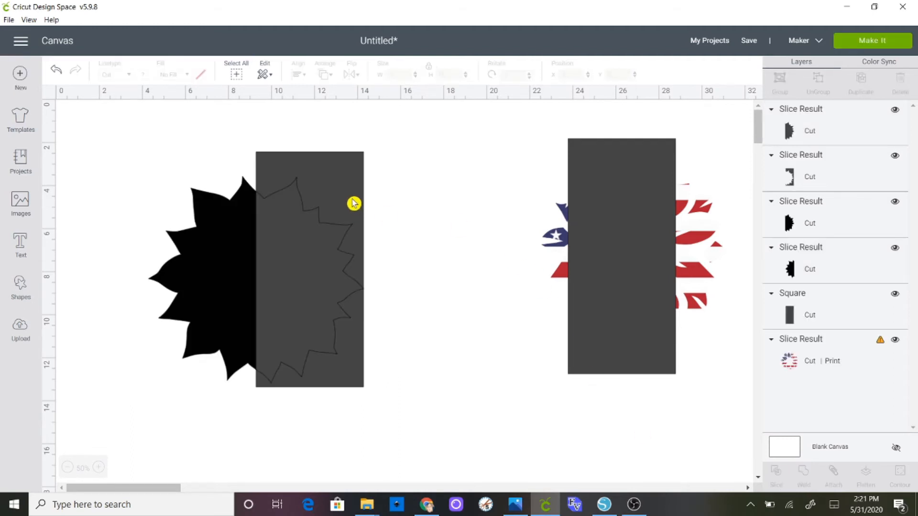
- Delete the gray rectangle pieces left over from slicing the silhouette
left_click(354, 203)
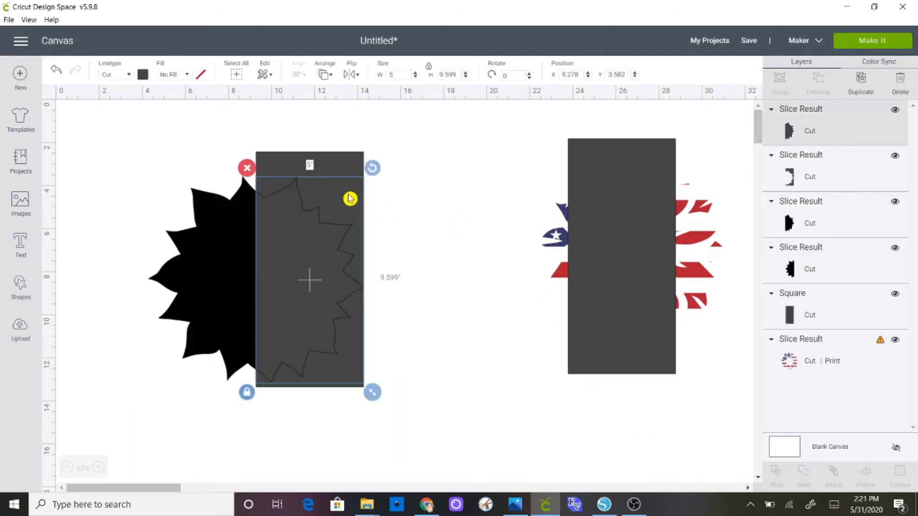
left_click(251, 169)
left_click(273, 168)
left_click(246, 142)
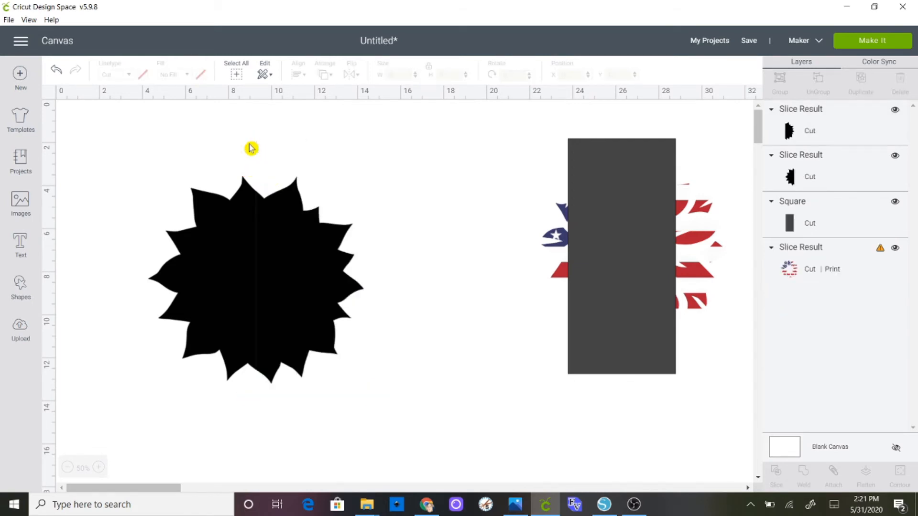
- Move the right silhouette half aside to about X 30.67, Y 7.69, and bring the remaining rectangle and flag petals between the halves
left_click_drag(276, 229, 466, 247)
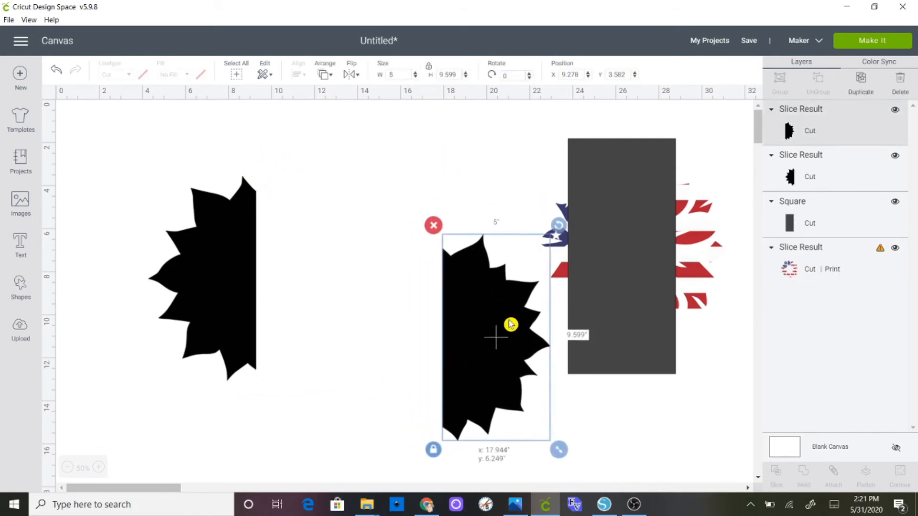
left_click_drag(510, 325, 736, 317)
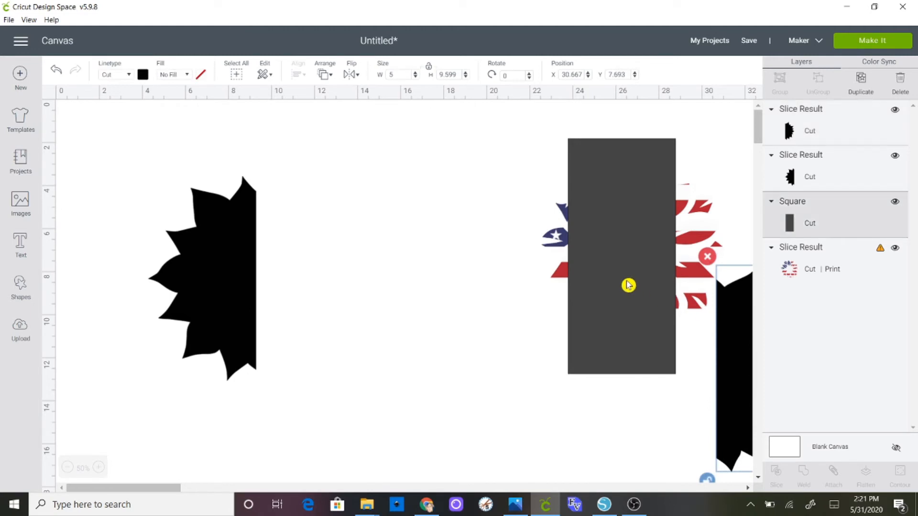
left_click_drag(628, 286, 385, 273)
left_click_drag(707, 210, 463, 206)
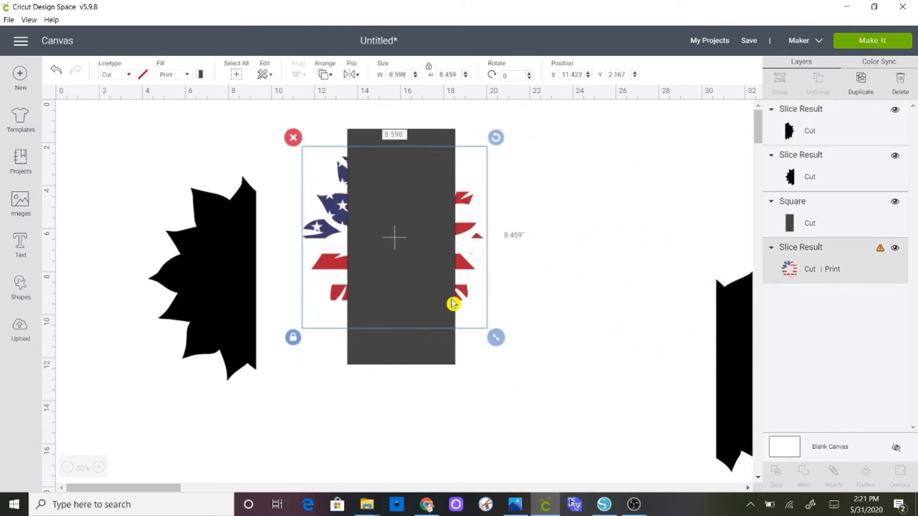
- Right-align the remaining rectangle with the flag petals and slice them
left_click(432, 355, "shift")
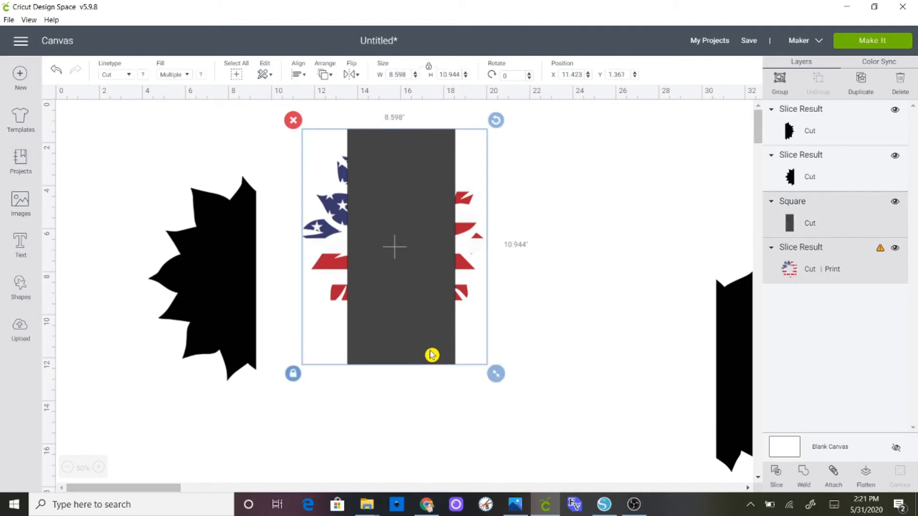
left_click(297, 73)
left_click(330, 145)
left_click(785, 479)
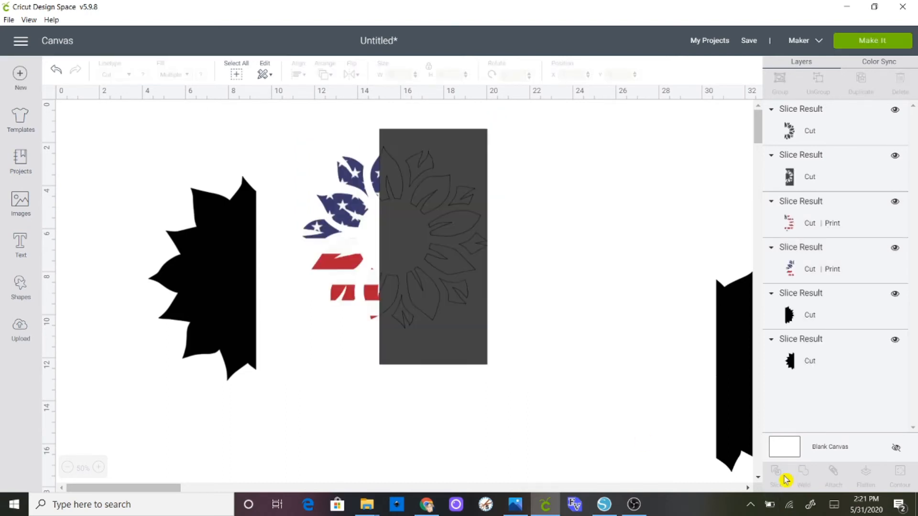
- Delete the gray petal-shaped and rectangle pieces left over from slicing the flag petals
left_click_drag(458, 167, 548, 180)
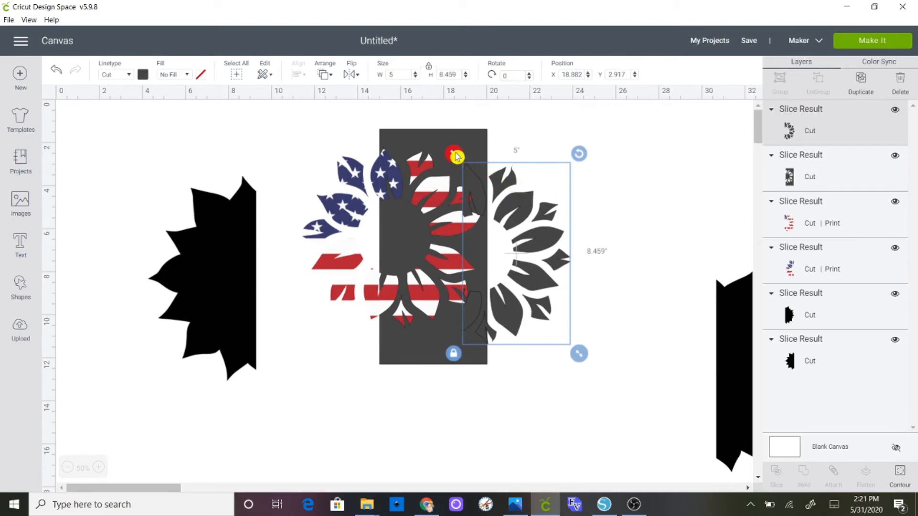
left_click(456, 155)
left_click(456, 157)
left_click(369, 121)
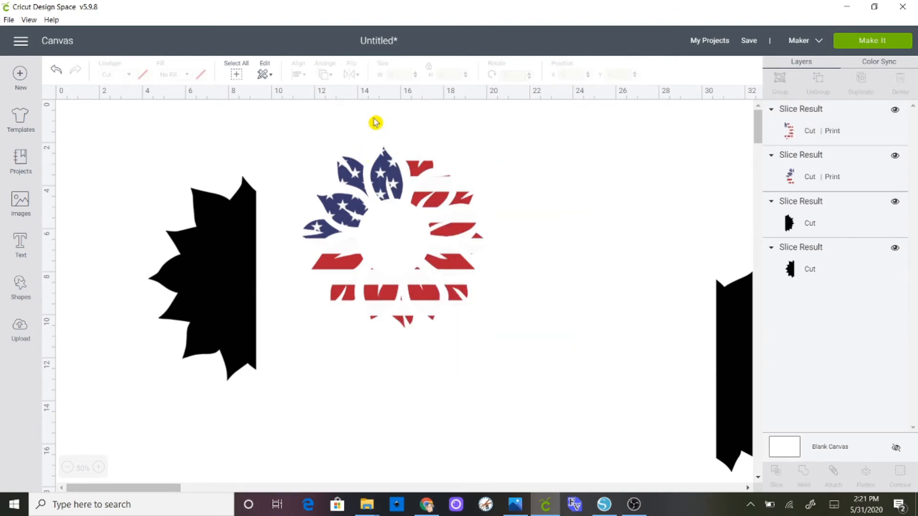
- Move the right petal half away to about X 23.91, Y 3.94, and place the left petal half on the left silhouette half
left_click_drag(431, 204, 614, 240)
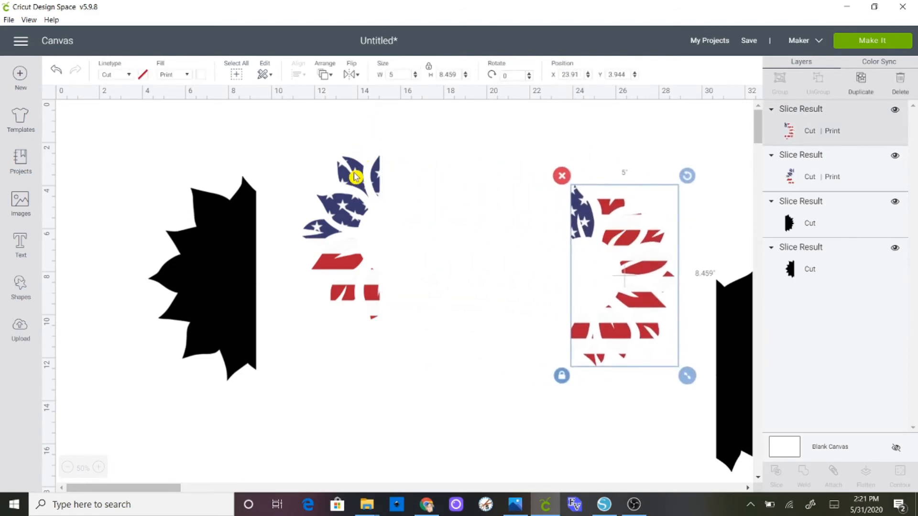
left_click_drag(353, 176, 220, 218)
left_click(295, 265)
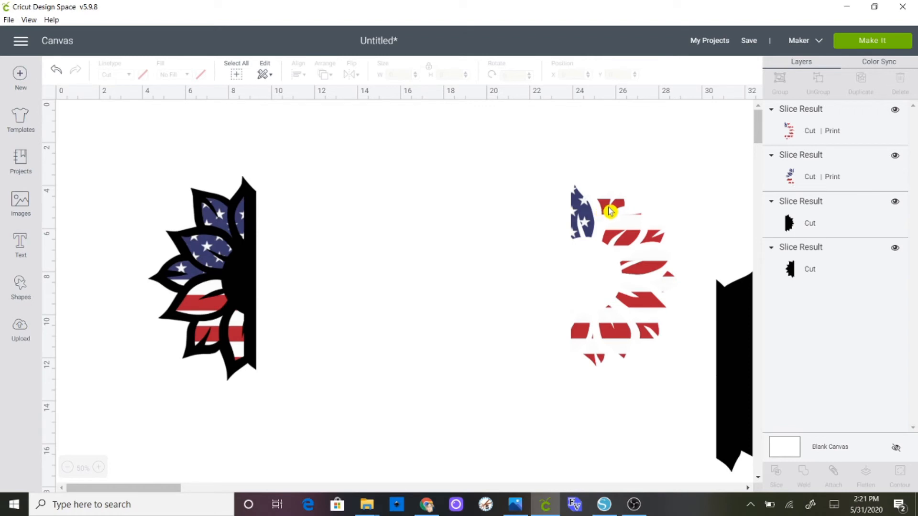
- Position the right silhouette half behind the right flag petals at about X 22.03, Y 2.86
left_click_drag(607, 207, 563, 194)
left_click_drag(715, 327, 556, 217)
left_click_drag(731, 339, 544, 232)
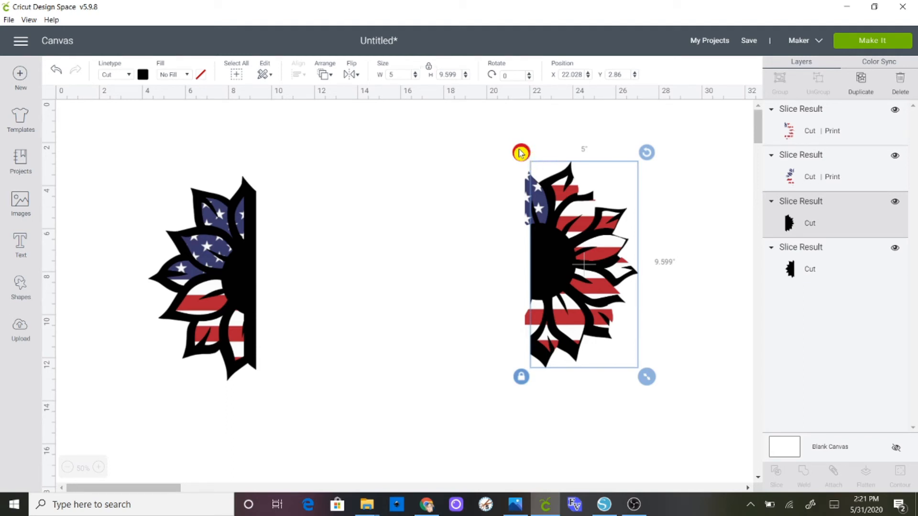
- Delete the right silhouette half and the right half of the flag petals
left_click_drag(558, 225, 635, 190)
left_click(572, 232)
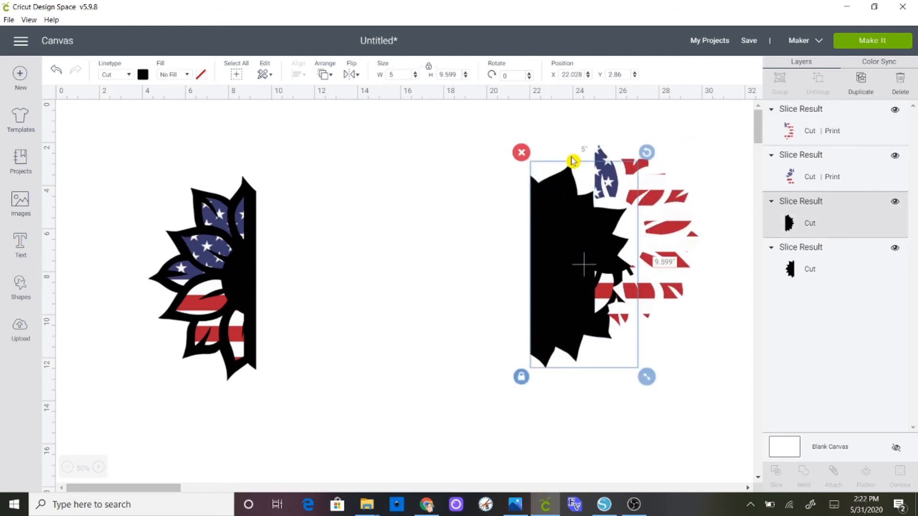
left_click(522, 153)
left_click(609, 168)
left_click(586, 137)
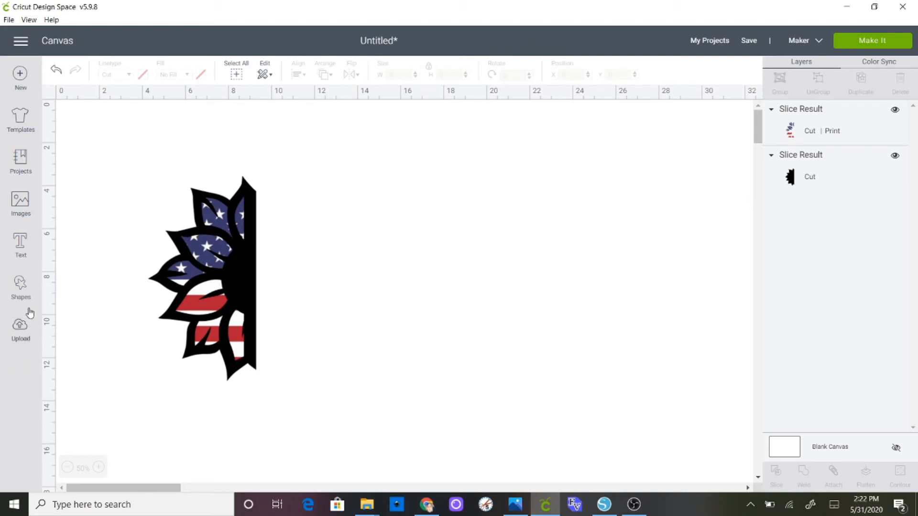
- Add a text object reading "God Bless America" with each word on its own line
left_click(21, 250)
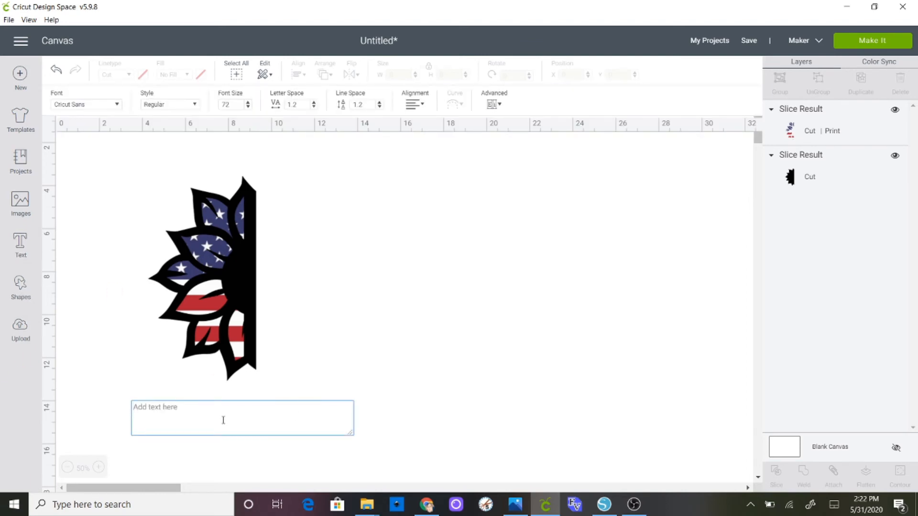
type("God")
key("Return")
type("Ble")
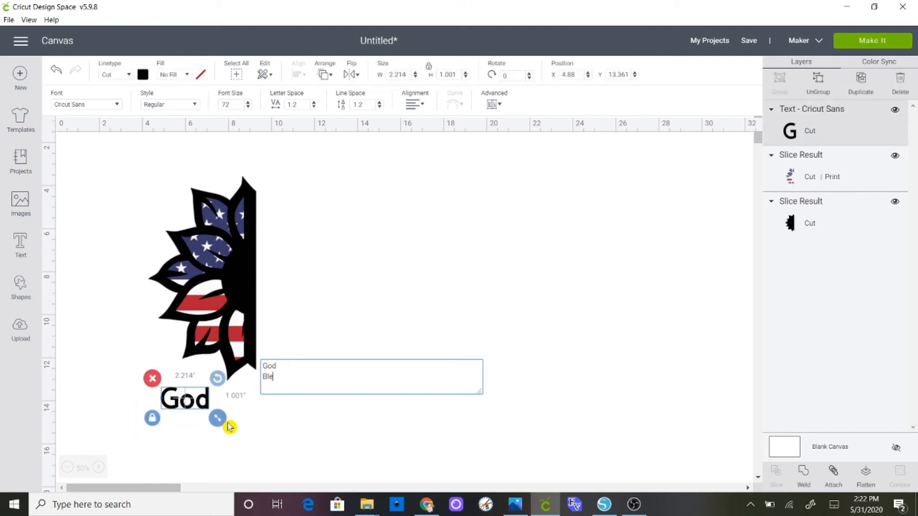
type("ss ")
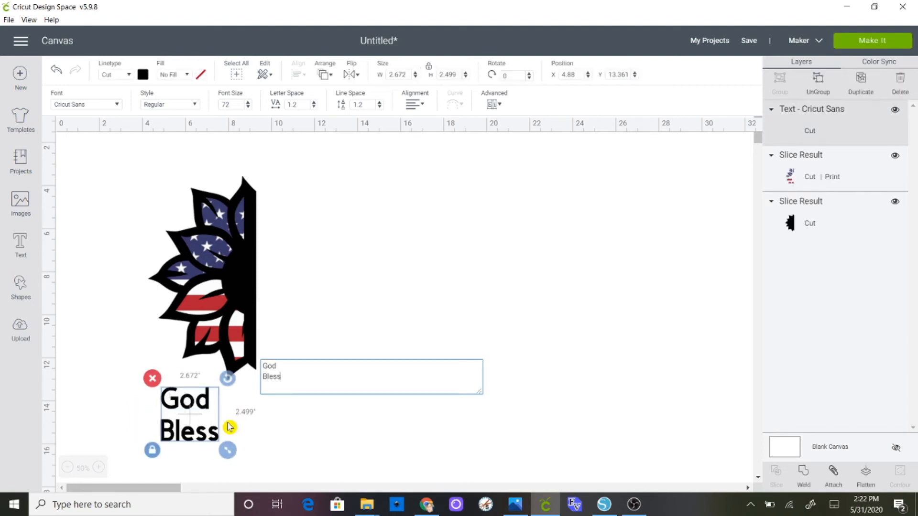
type("America")
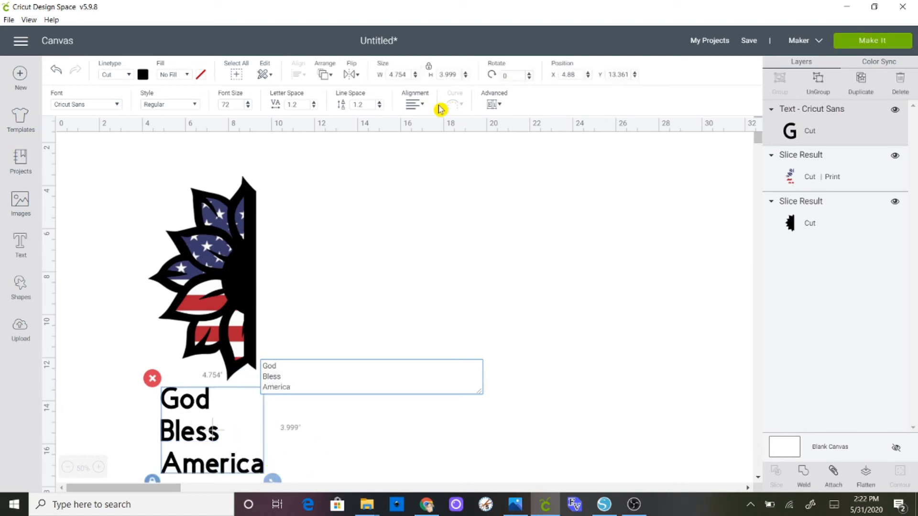
- Center-align the three text lines and place the text beside the half sunflower's straight edge at about X 10.07, Y 6.56
left_click(414, 104)
left_click(430, 135)
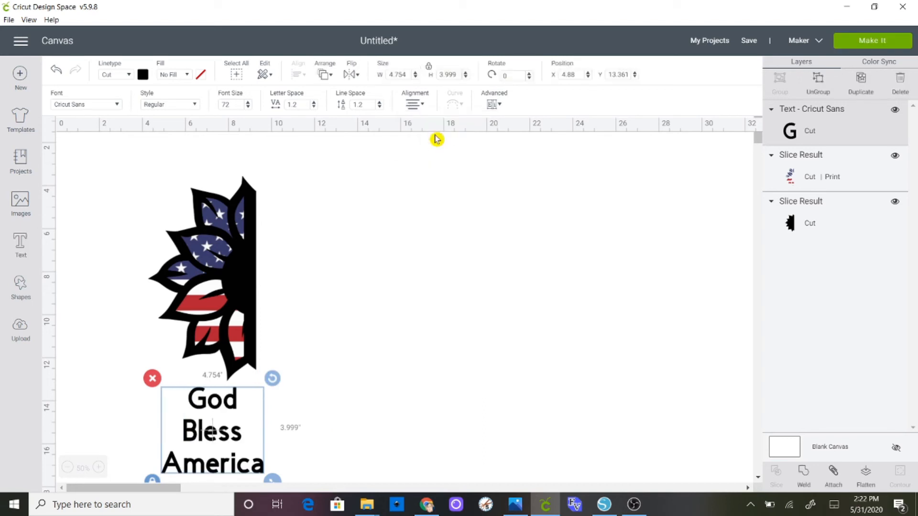
left_click(340, 407)
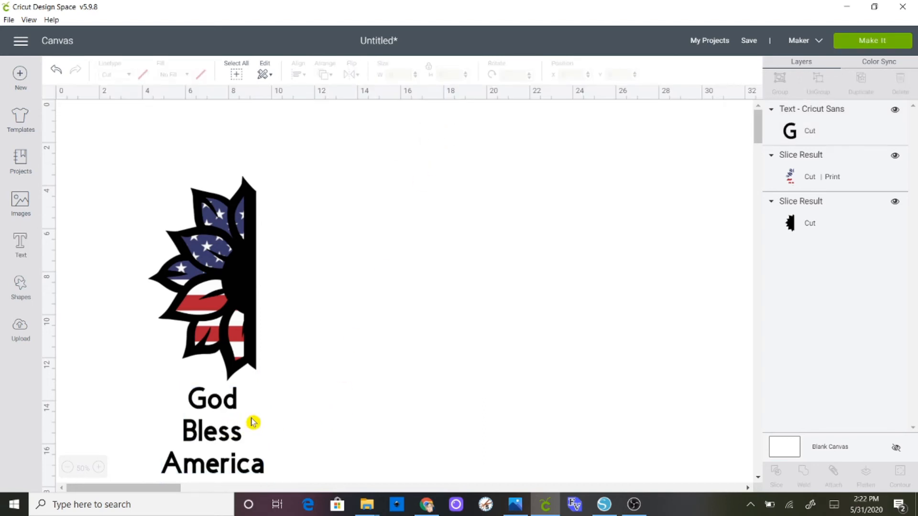
left_click_drag(222, 425, 397, 301)
left_click(304, 425)
left_click_drag(260, 436, 341, 293)
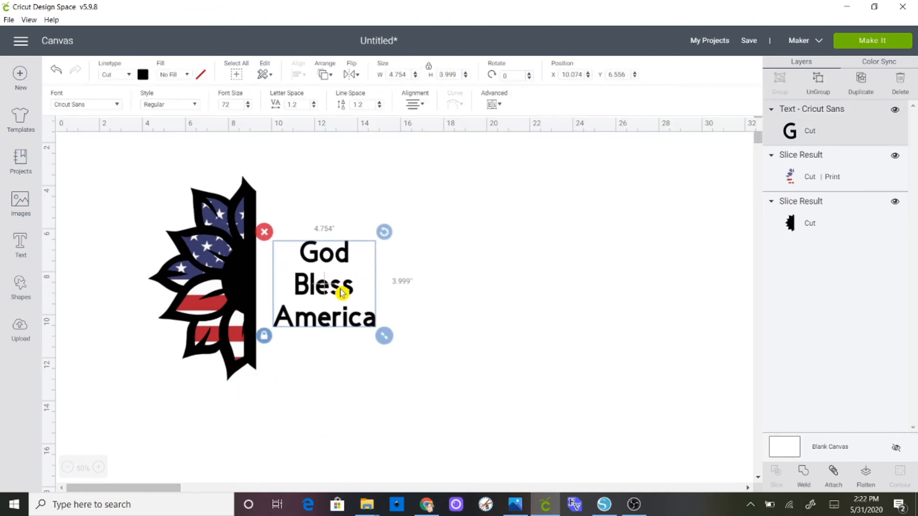
- Change the text's font to Market Street Fonts - Magnolia and move it closer to the flower at about X 9.60, Y 6.44
left_click(117, 105)
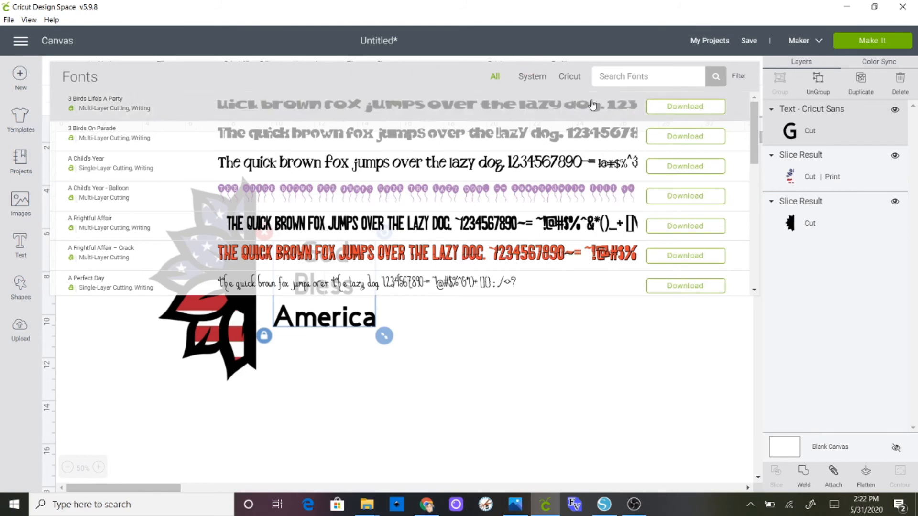
left_click(612, 77)
type("m")
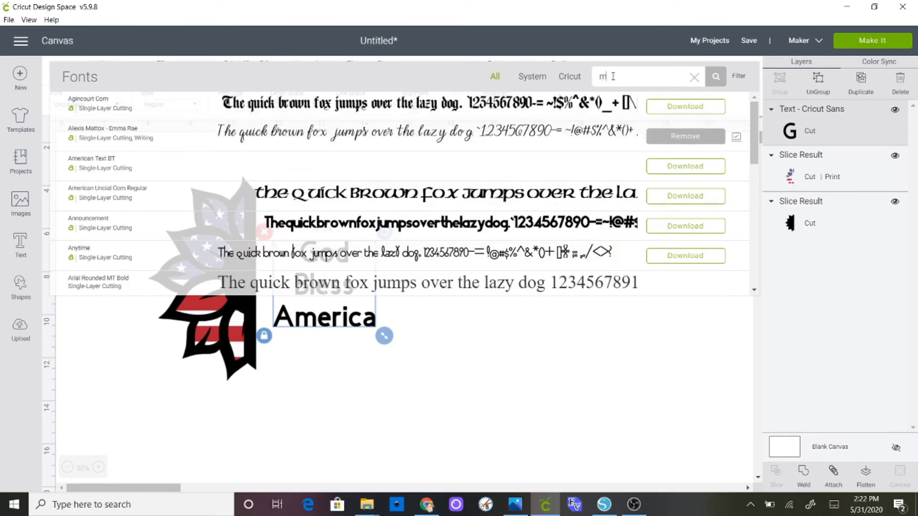
type("arket")
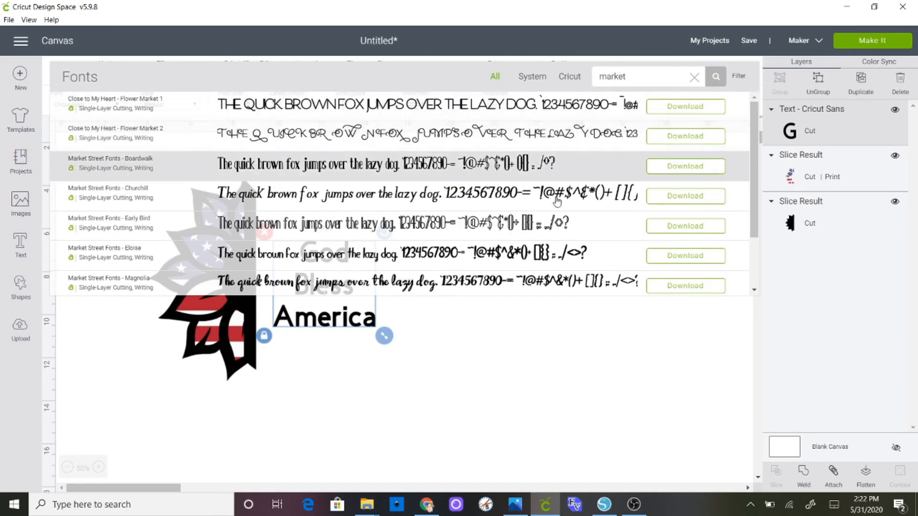
left_click(529, 287)
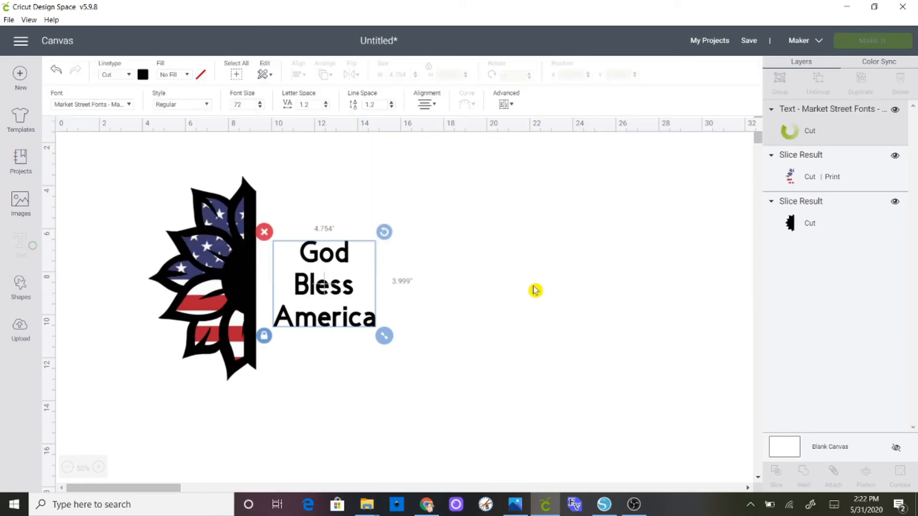
left_click(423, 332)
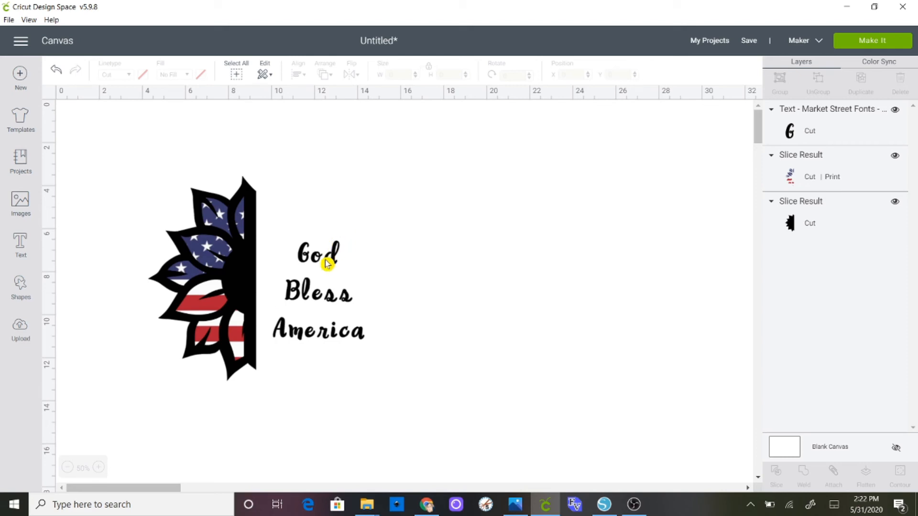
left_click_drag(329, 262, 317, 254)
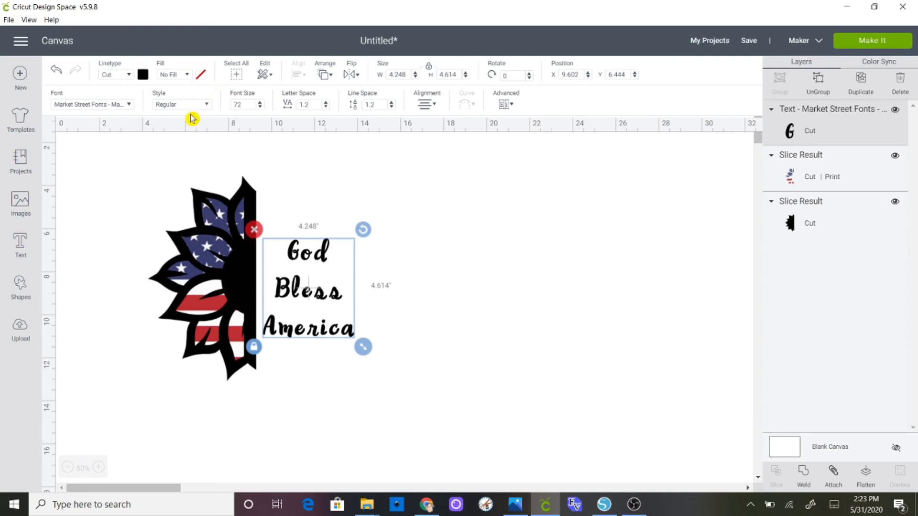
- Set the text's fill to Print and its print type to Pattern
left_click(187, 76)
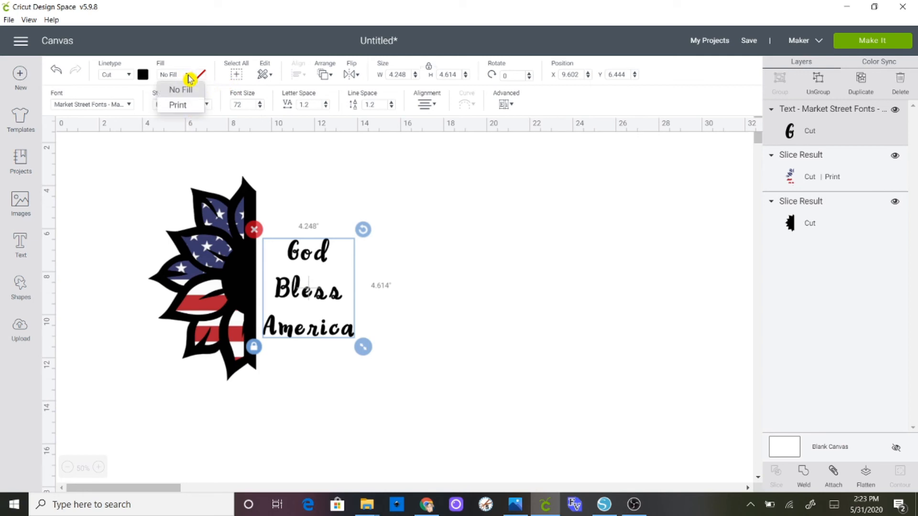
left_click(183, 106)
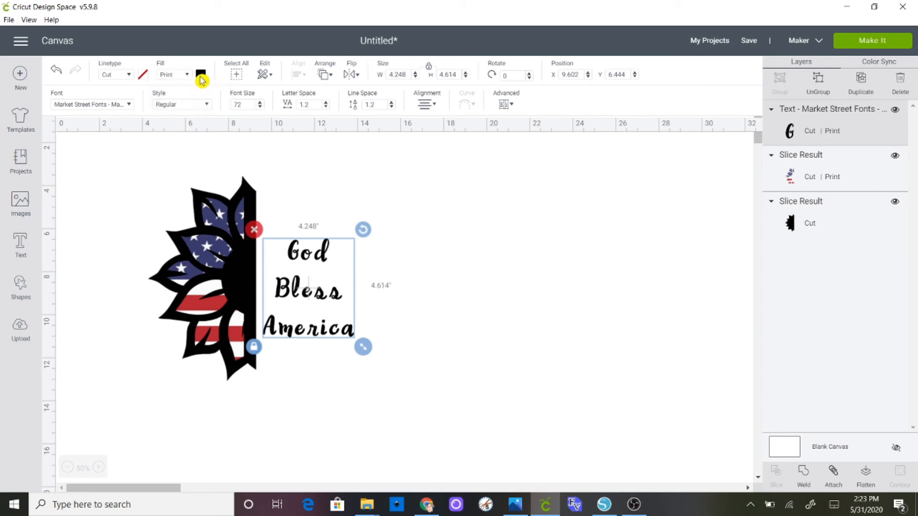
left_click(201, 76)
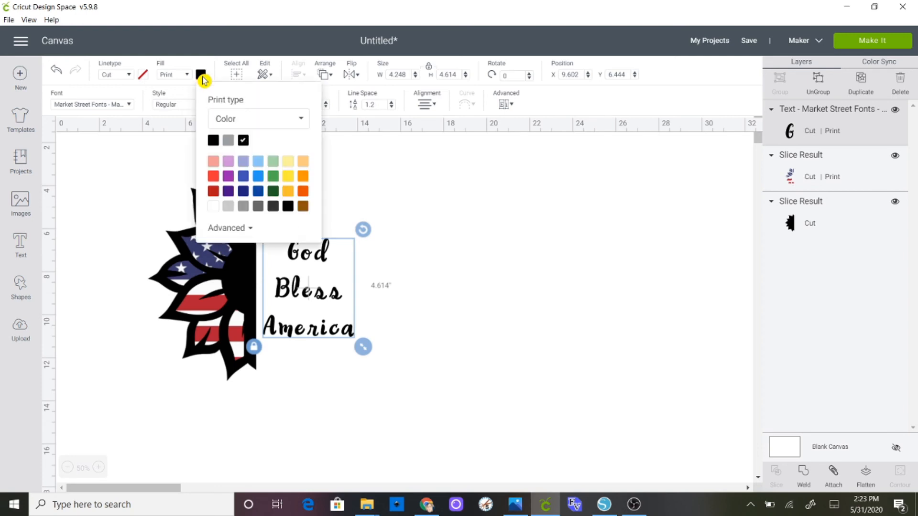
left_click(234, 121)
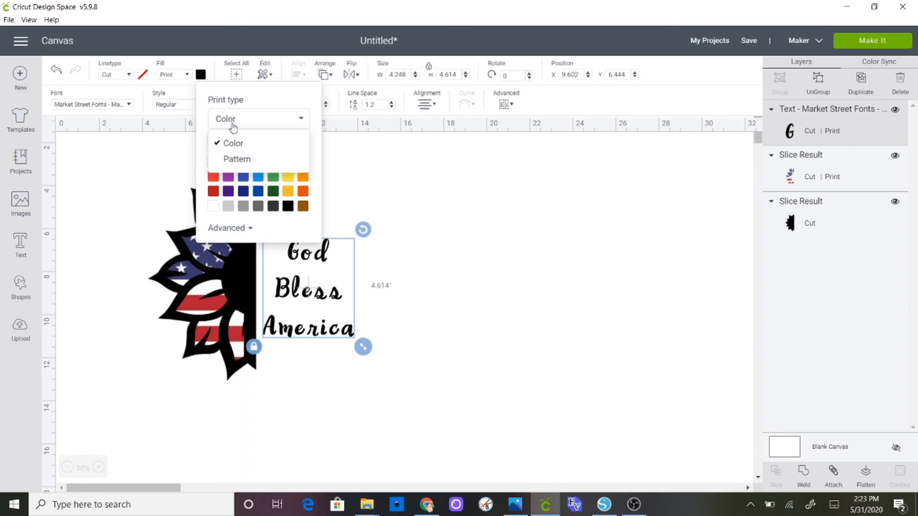
left_click(228, 159)
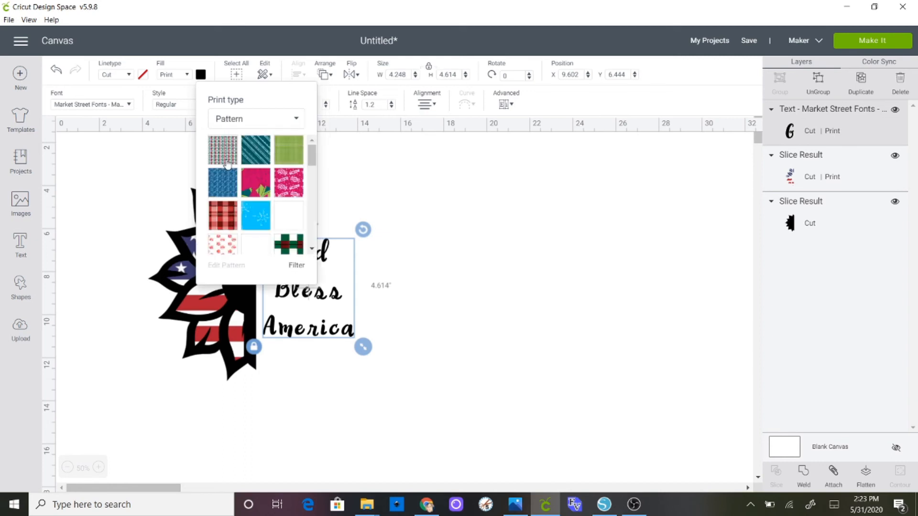
- Fill the "God Bless America" text with the pinkish-red brick pattern
scroll(251, 179, "down", 5)
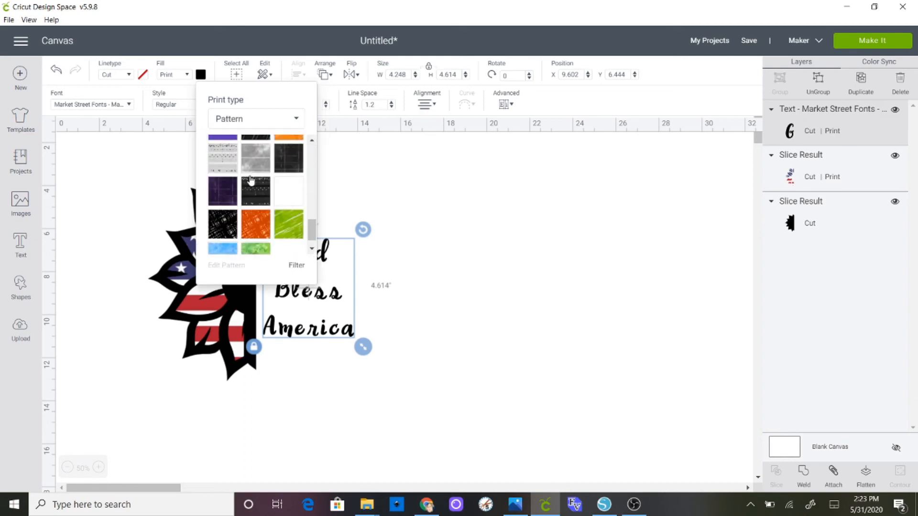
scroll(250, 180, "down", 10)
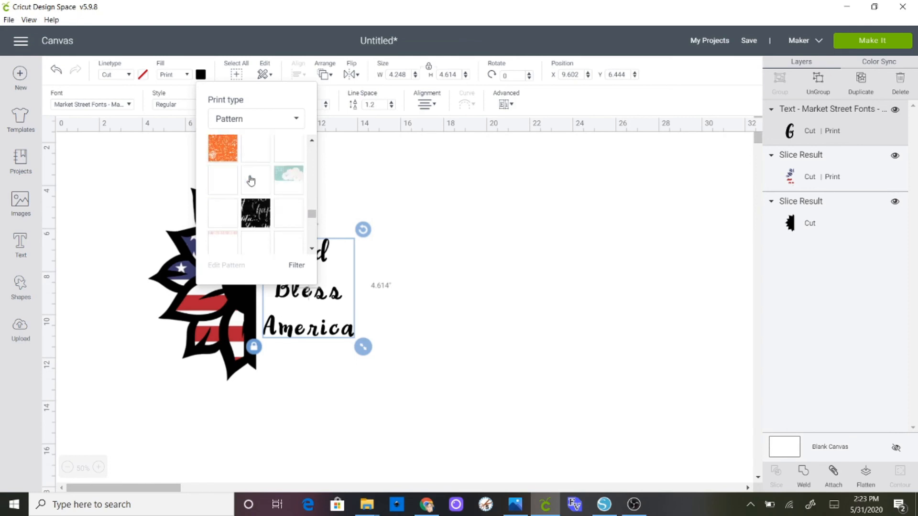
scroll(251, 179, "down", 10)
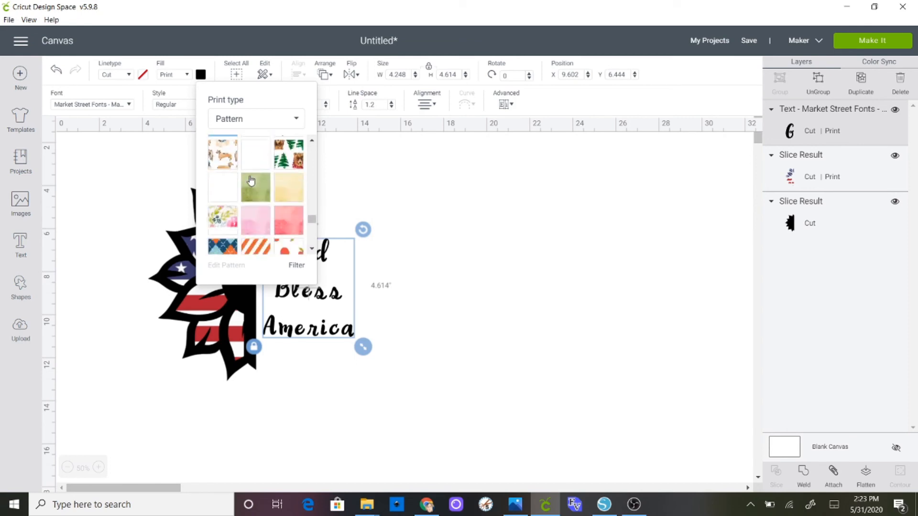
scroll(250, 179, "down", 10)
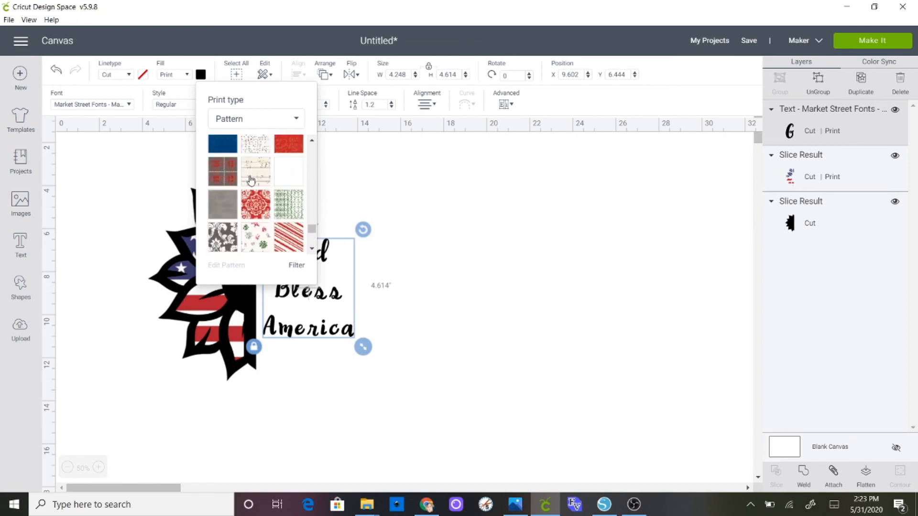
scroll(251, 180, "down", 10)
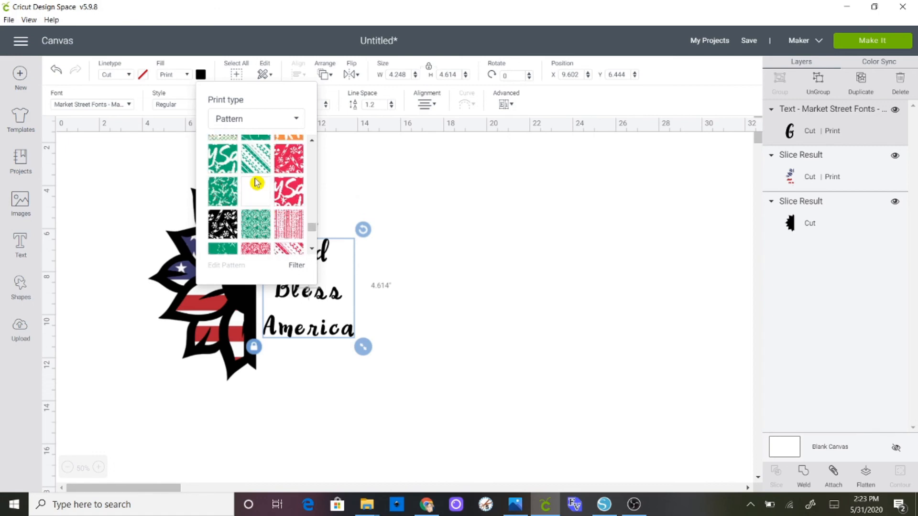
scroll(257, 182, "up", 5)
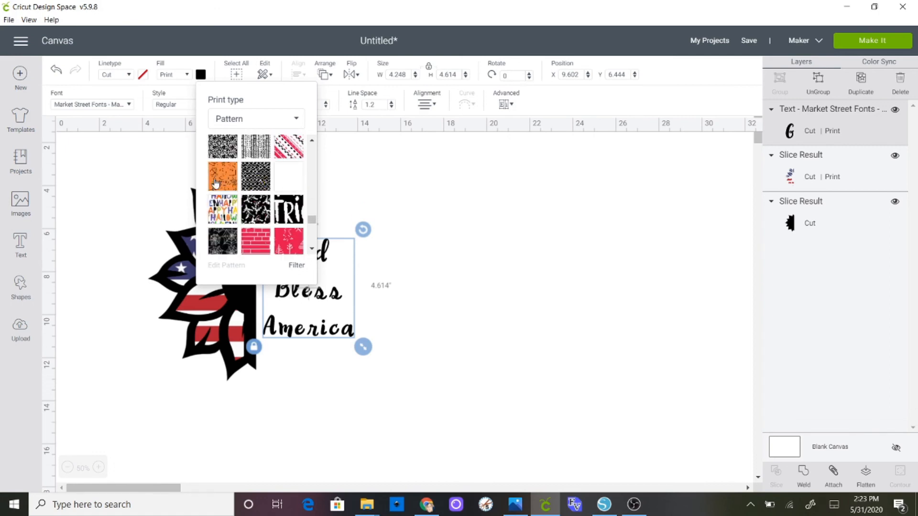
left_click(259, 243)
left_click(392, 162)
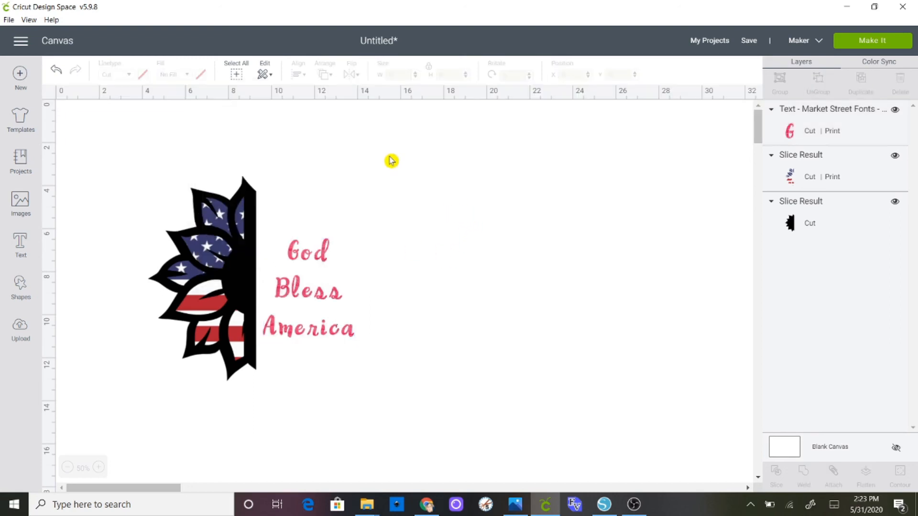
- Examine the pattern fill on the text up close, and check how the text looks beside the half sunflower
left_click(66, 470)
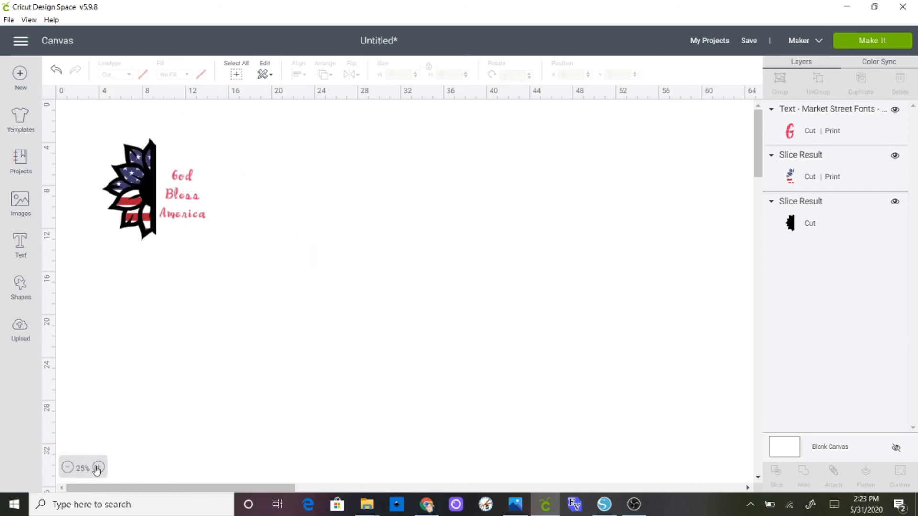
double_click(97, 470)
left_click(97, 469)
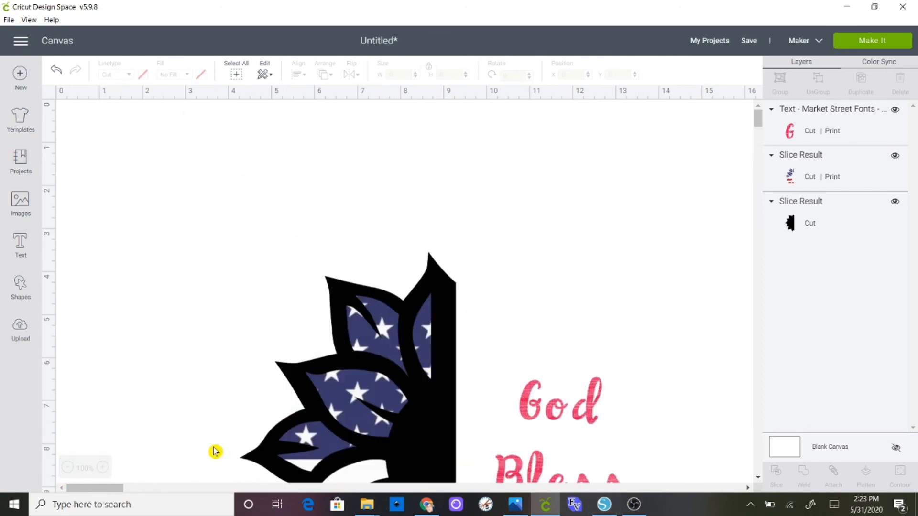
left_click_drag(110, 494, 141, 494)
scroll(199, 420, "down", 5)
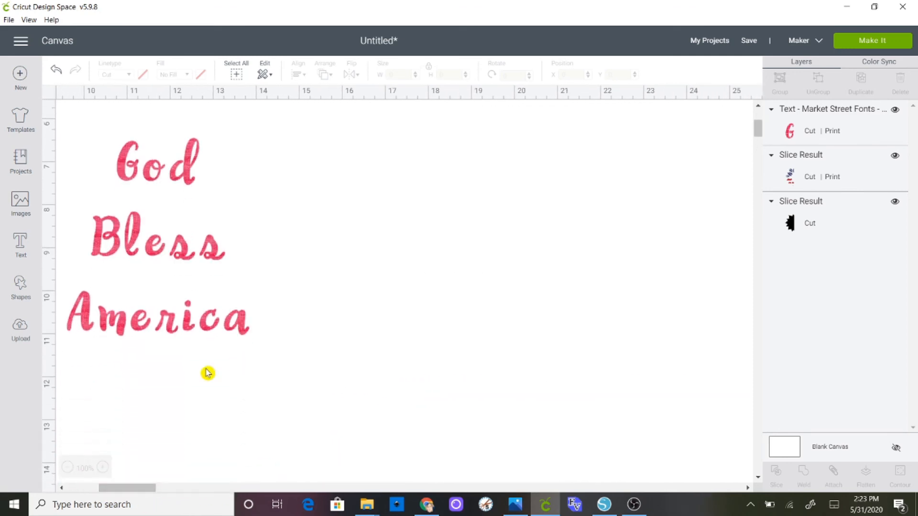
left_click(102, 467)
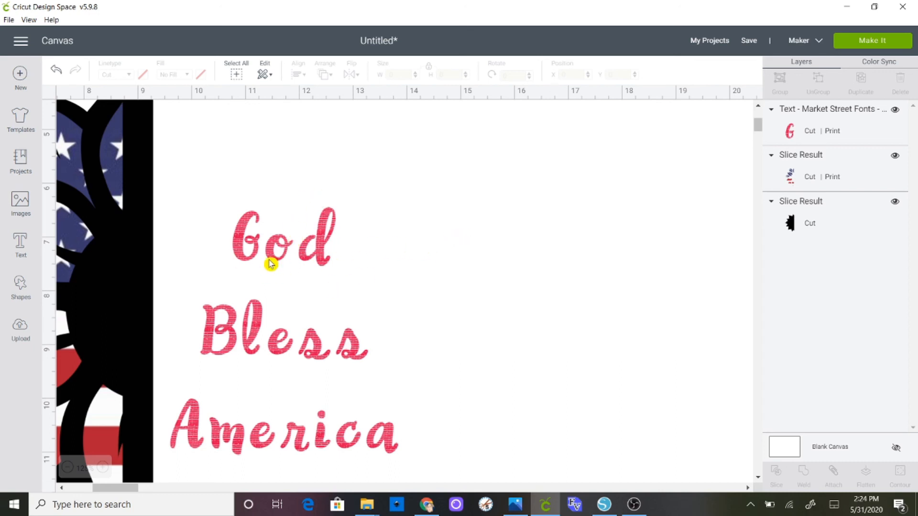
left_click(57, 70)
left_click(67, 468)
left_click(67, 468)
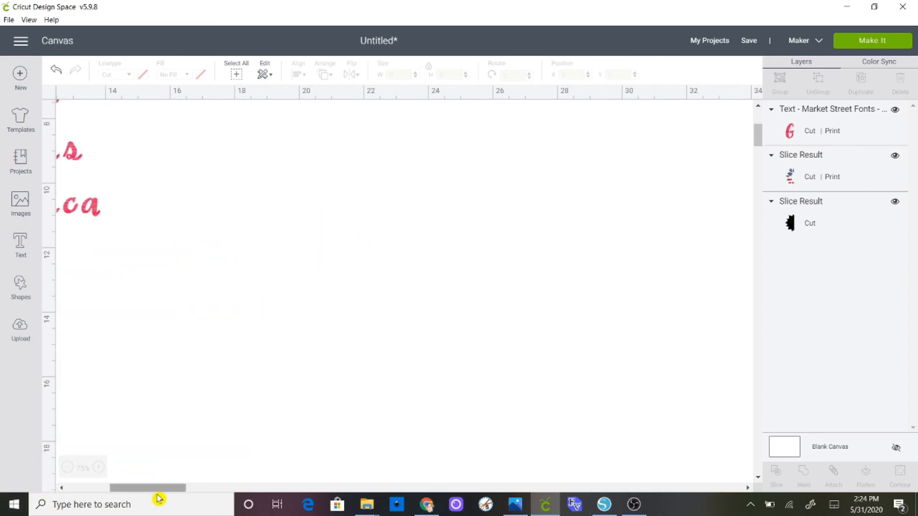
left_click_drag(164, 487, 137, 495)
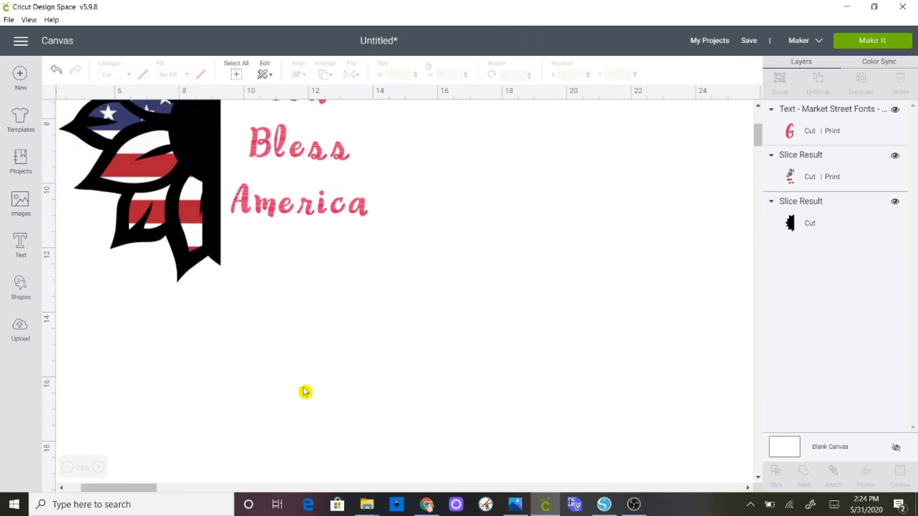
scroll(315, 383, "up", 5)
scroll(334, 369, "down", 2)
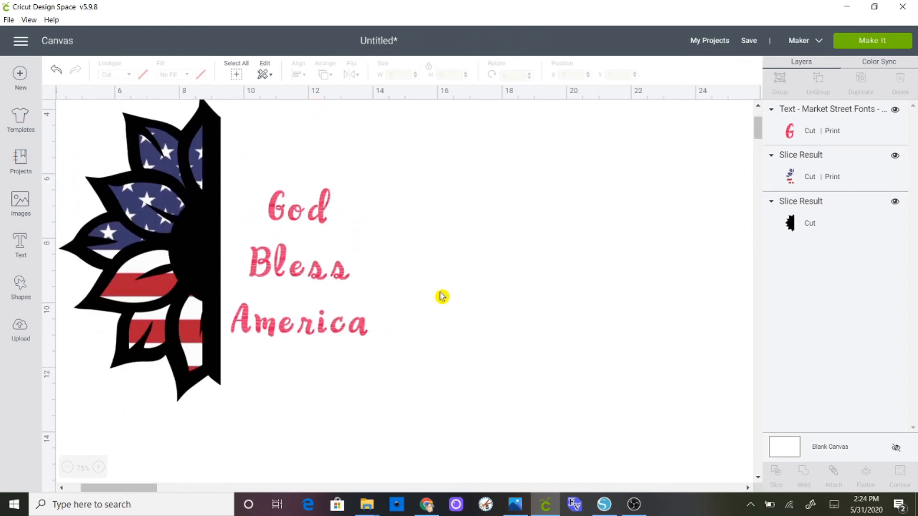
scroll(436, 299, "up", 3)
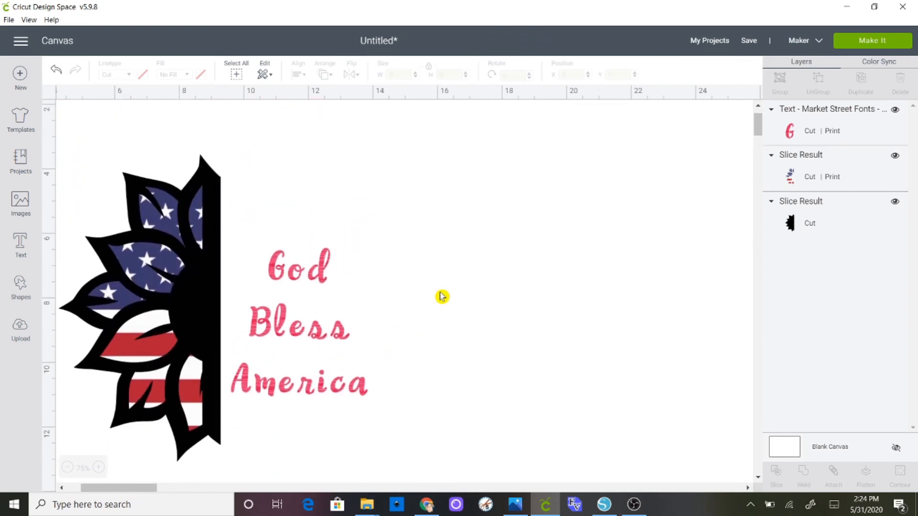